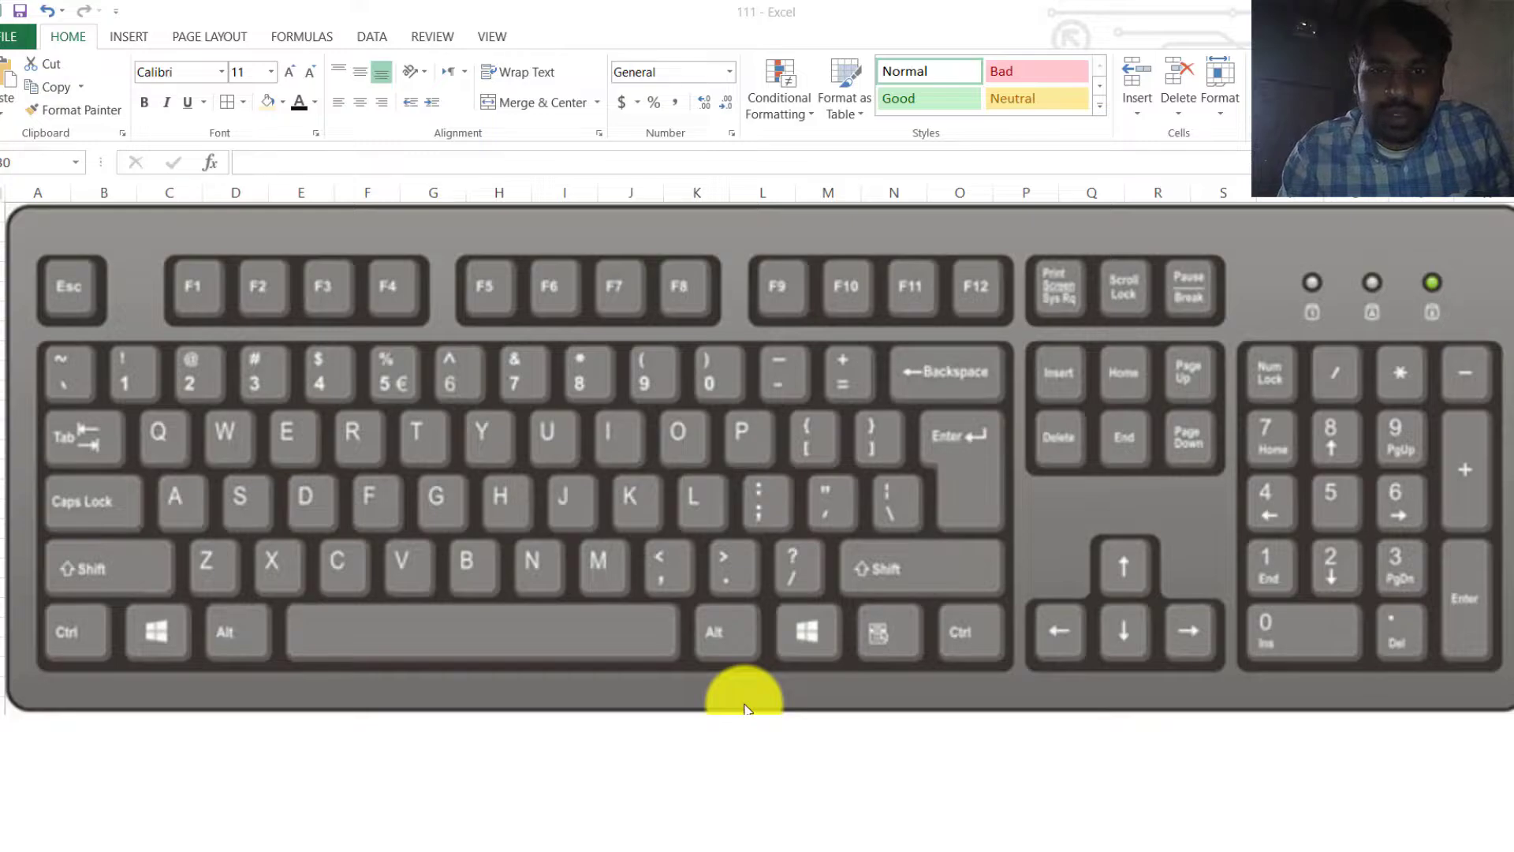
- Mark the *, - and + keys on the keyboard image with the screen pen
left_click_drag(554, 341, 569, 411)
left_click_drag(762, 341, 769, 404)
left_click_drag(822, 341, 829, 400)
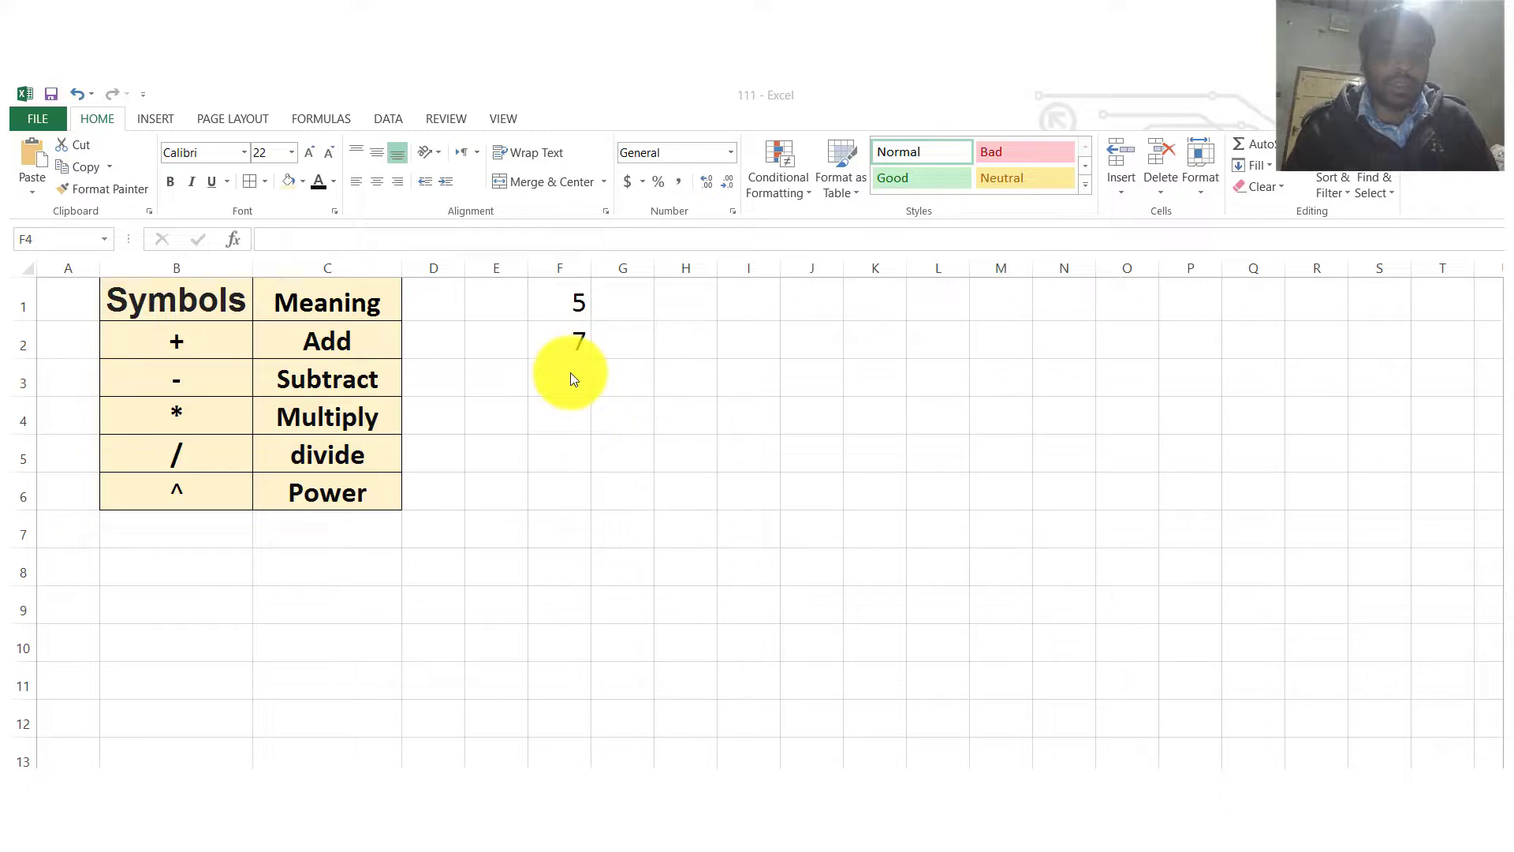
- Enter =F1+F2 in F4 so it shows 12
left_click(565, 402)
type("=")
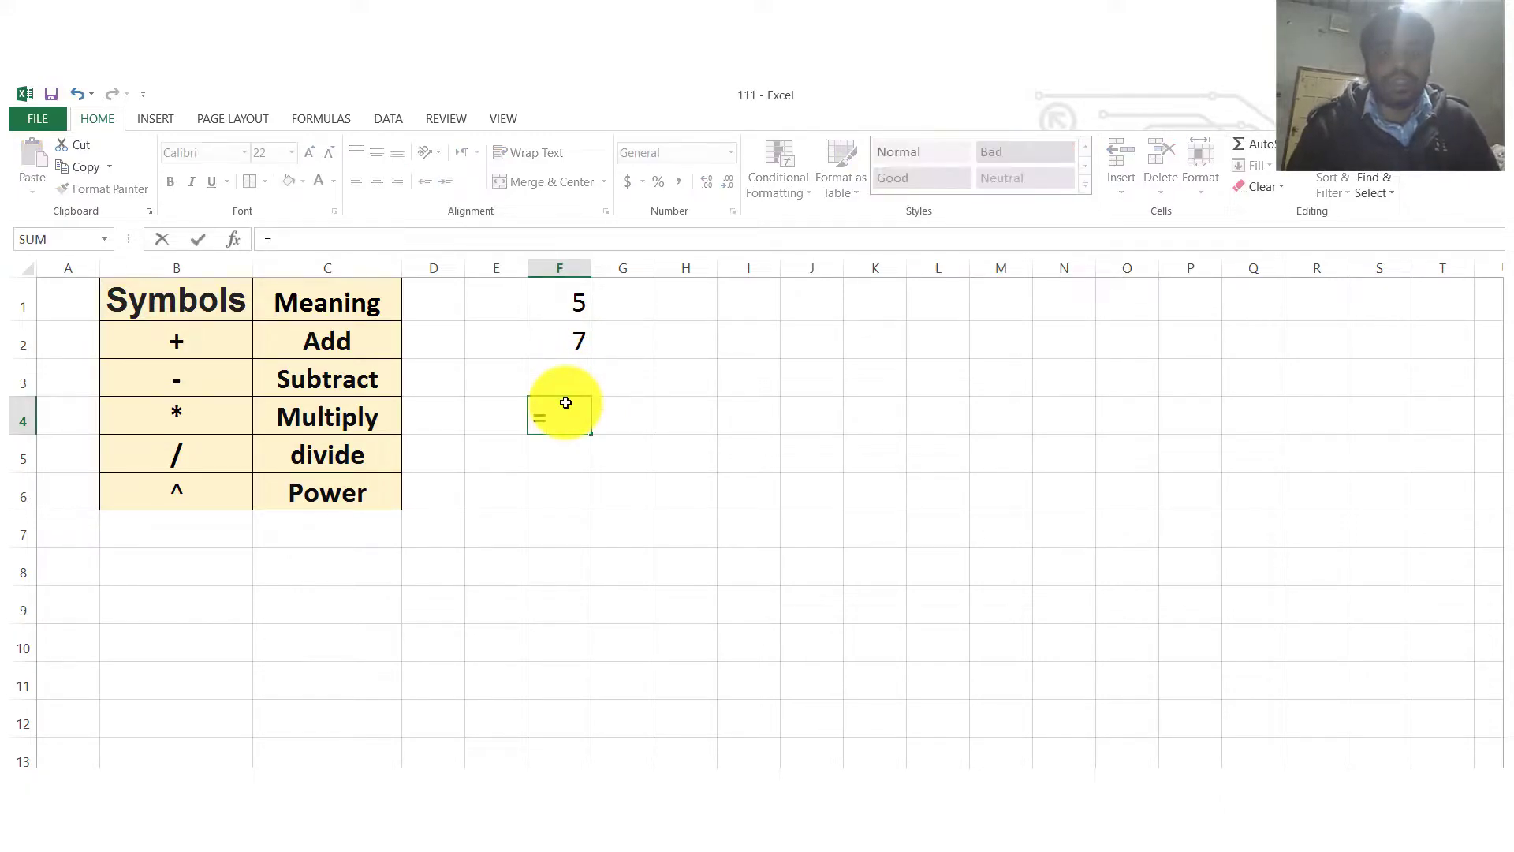
left_click(567, 308)
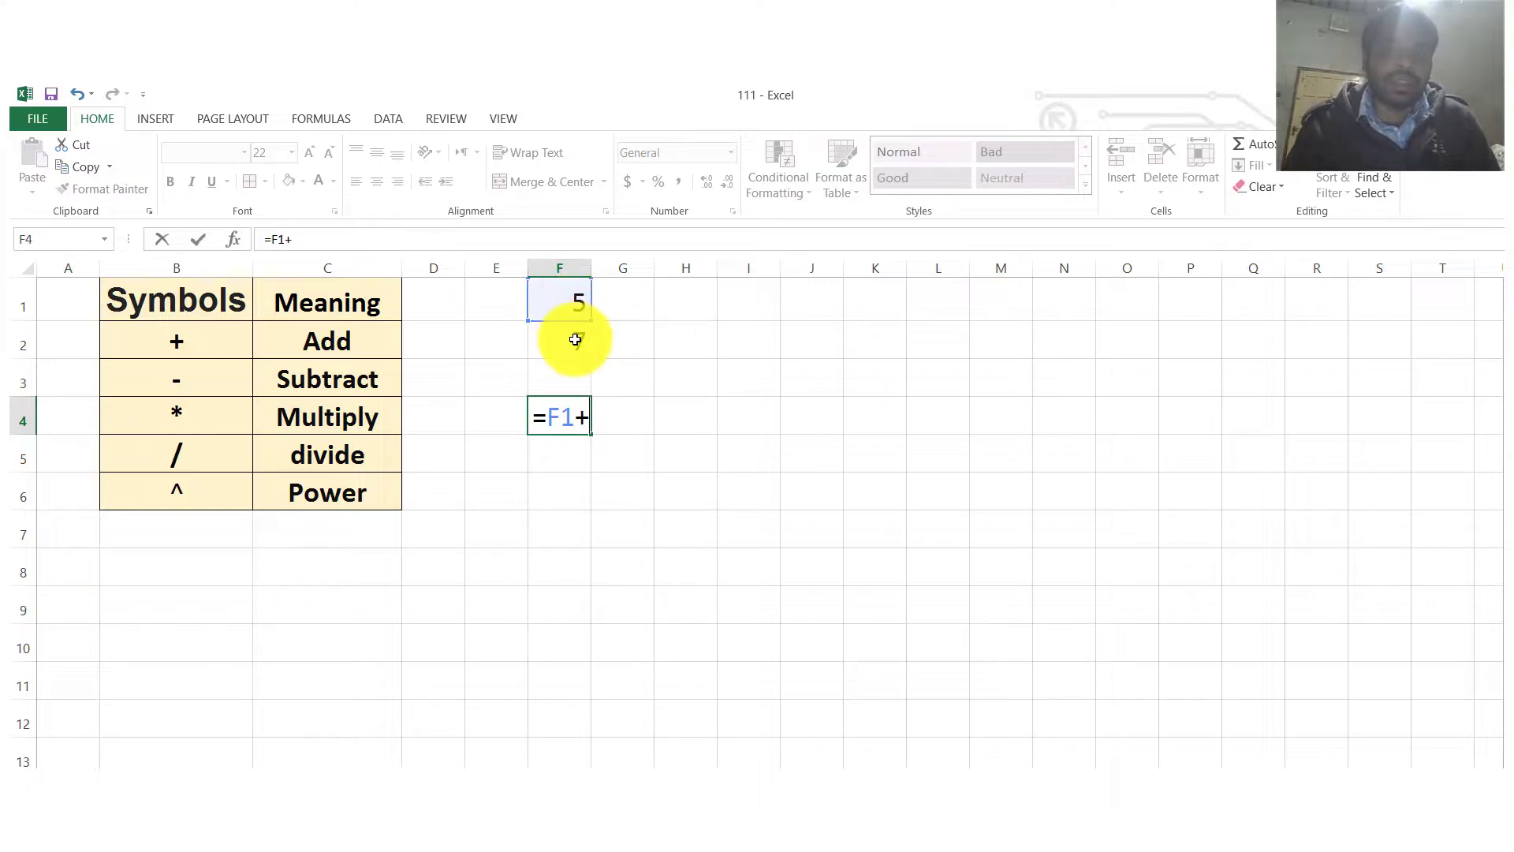
left_click(575, 339)
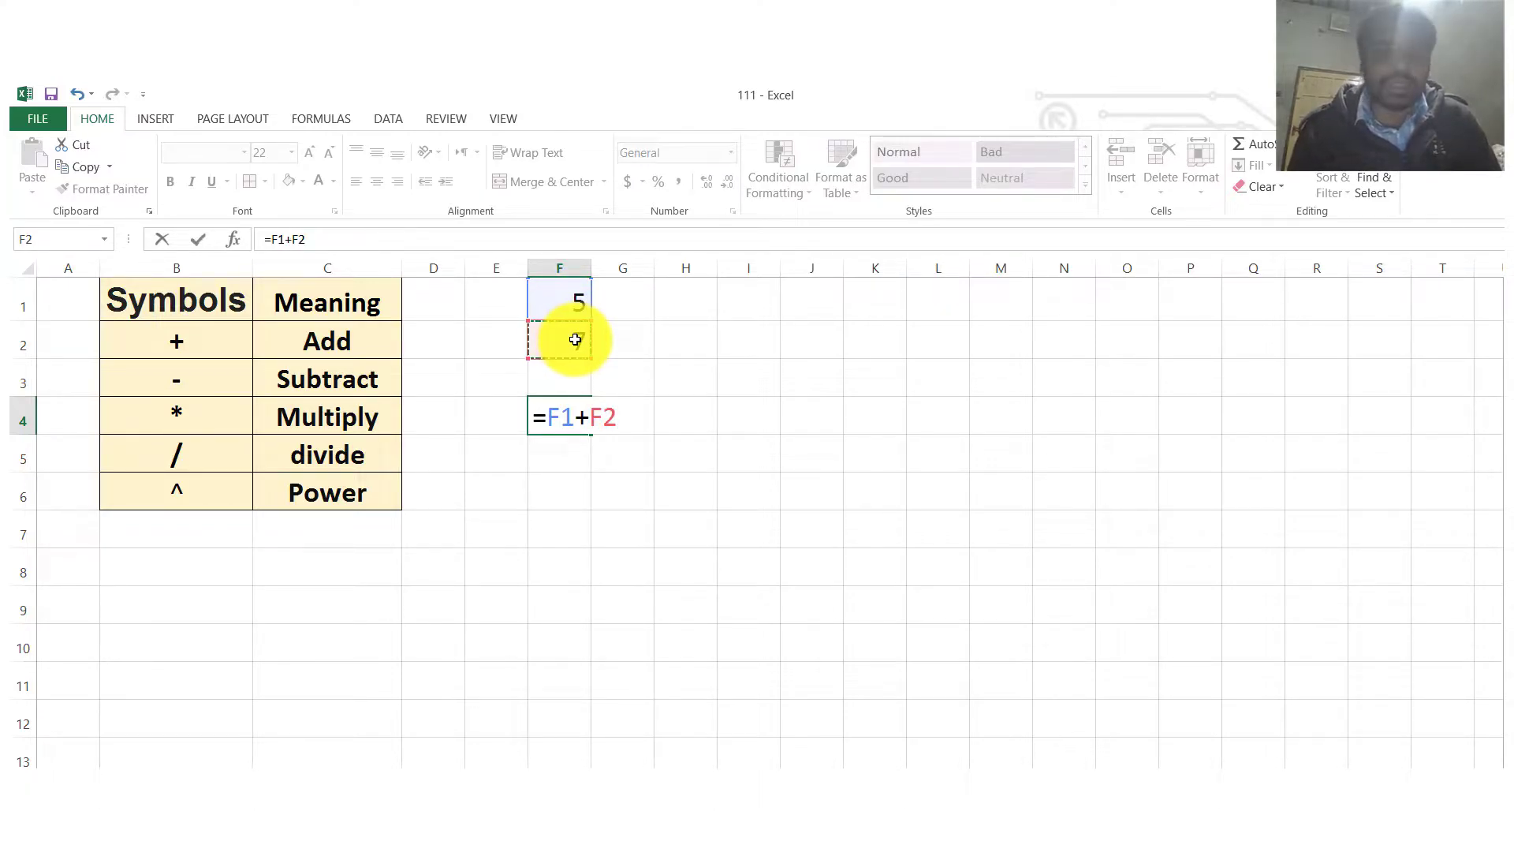
key("Return")
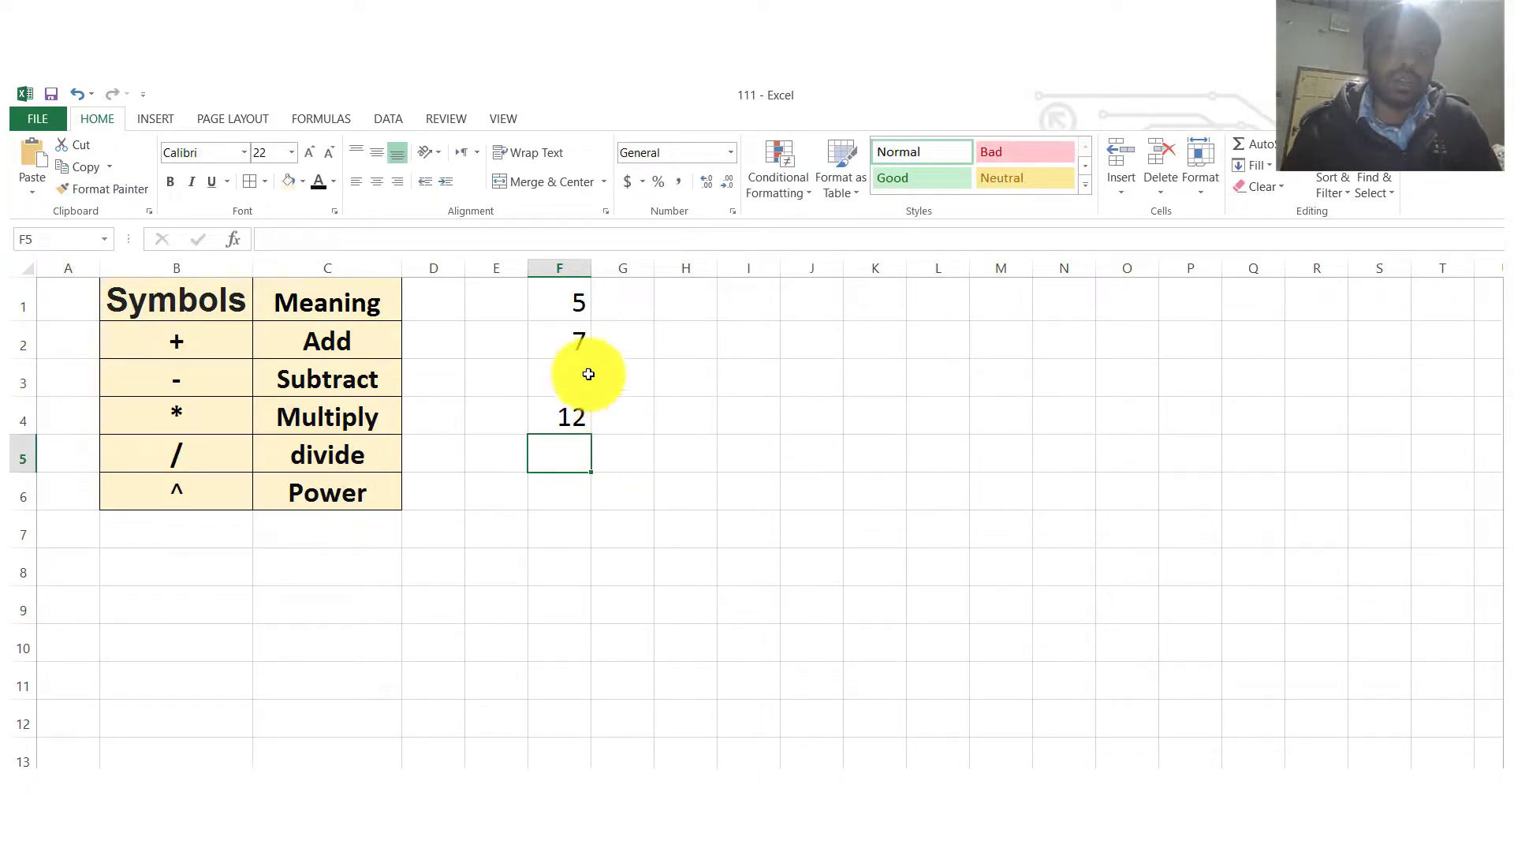
- Change F1 to 6 to test recalculation, then undo back to 5
left_click(575, 299)
type("6")
key("Return")
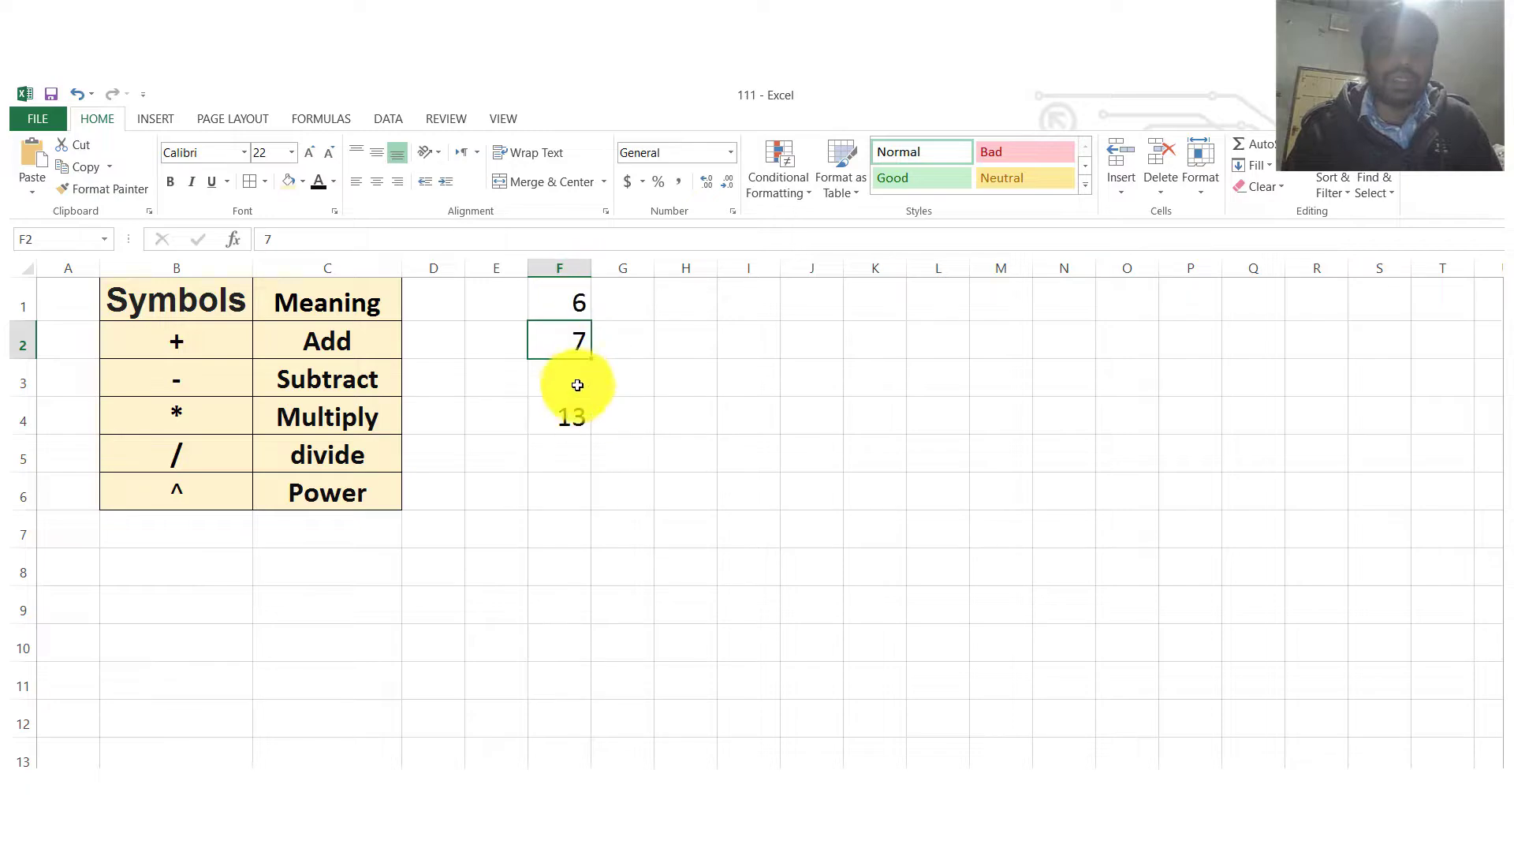
key("ctrl+z")
- Enter =5+7 in G4 so it also shows 12
left_click(609, 423)
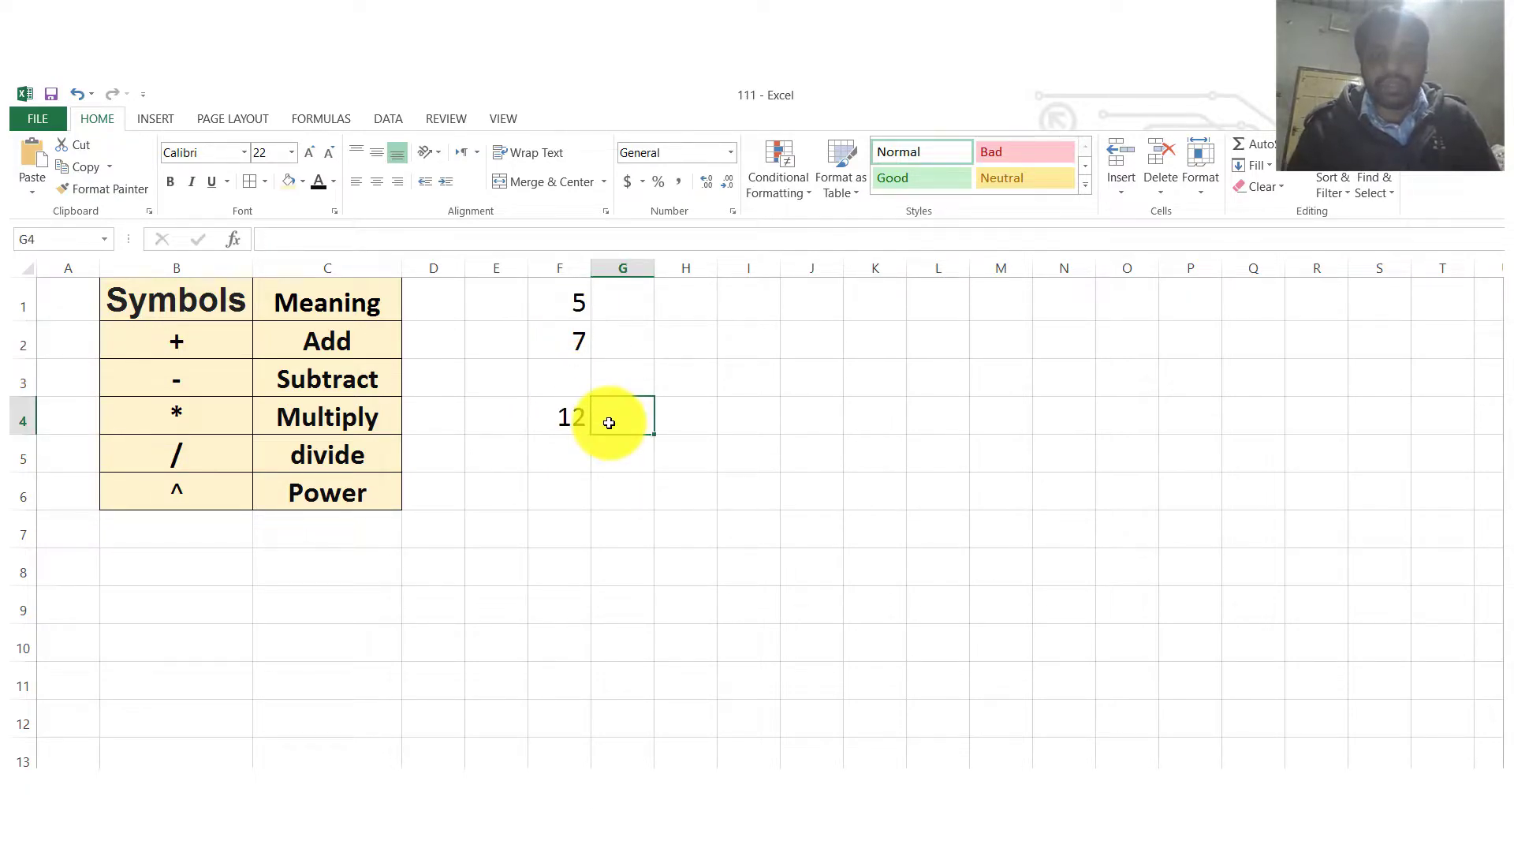
type("=")
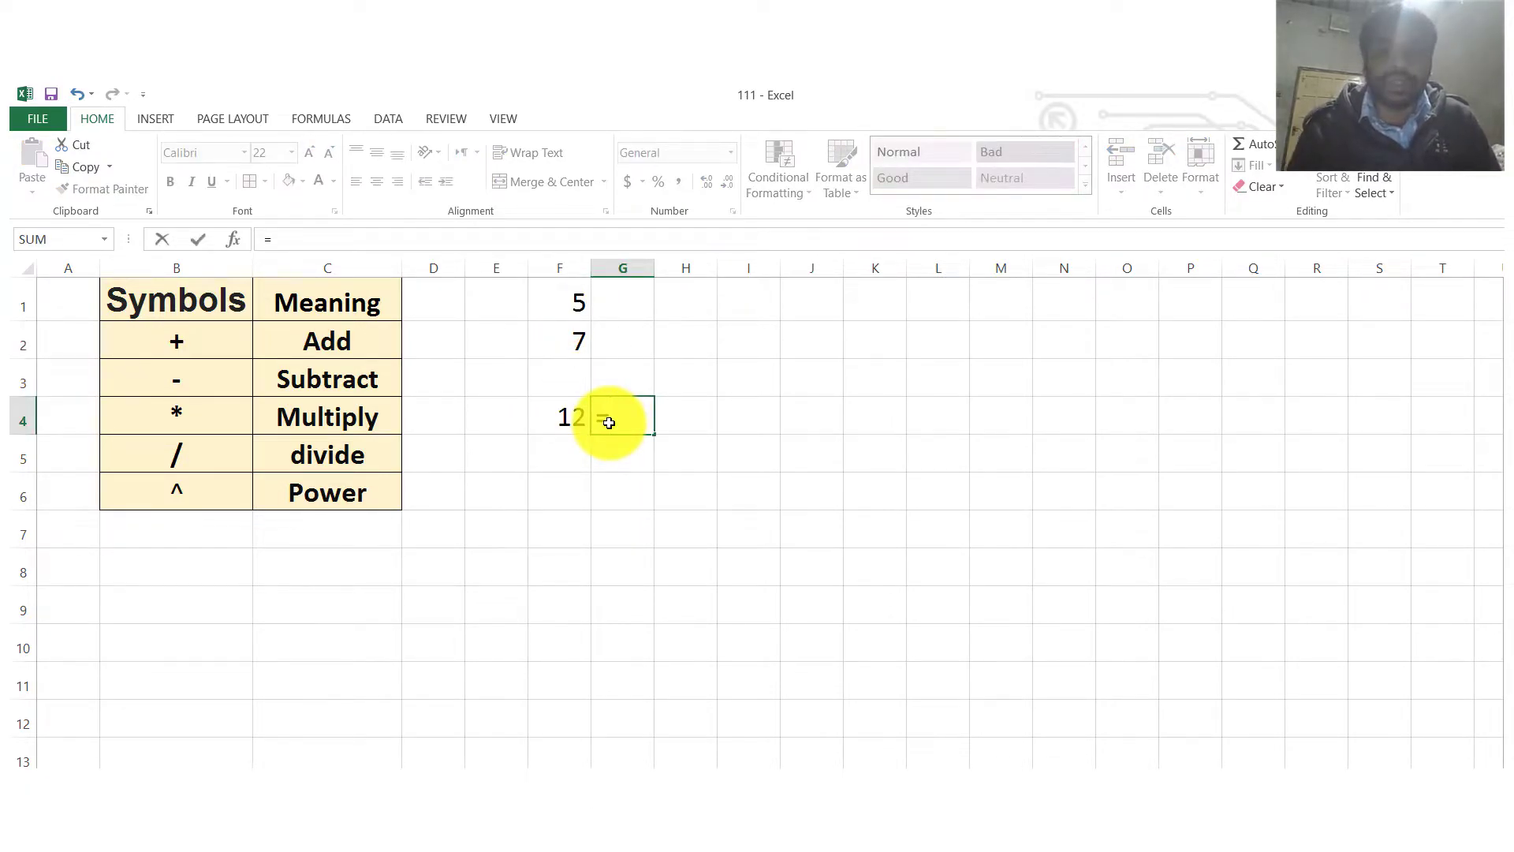
type("5+7")
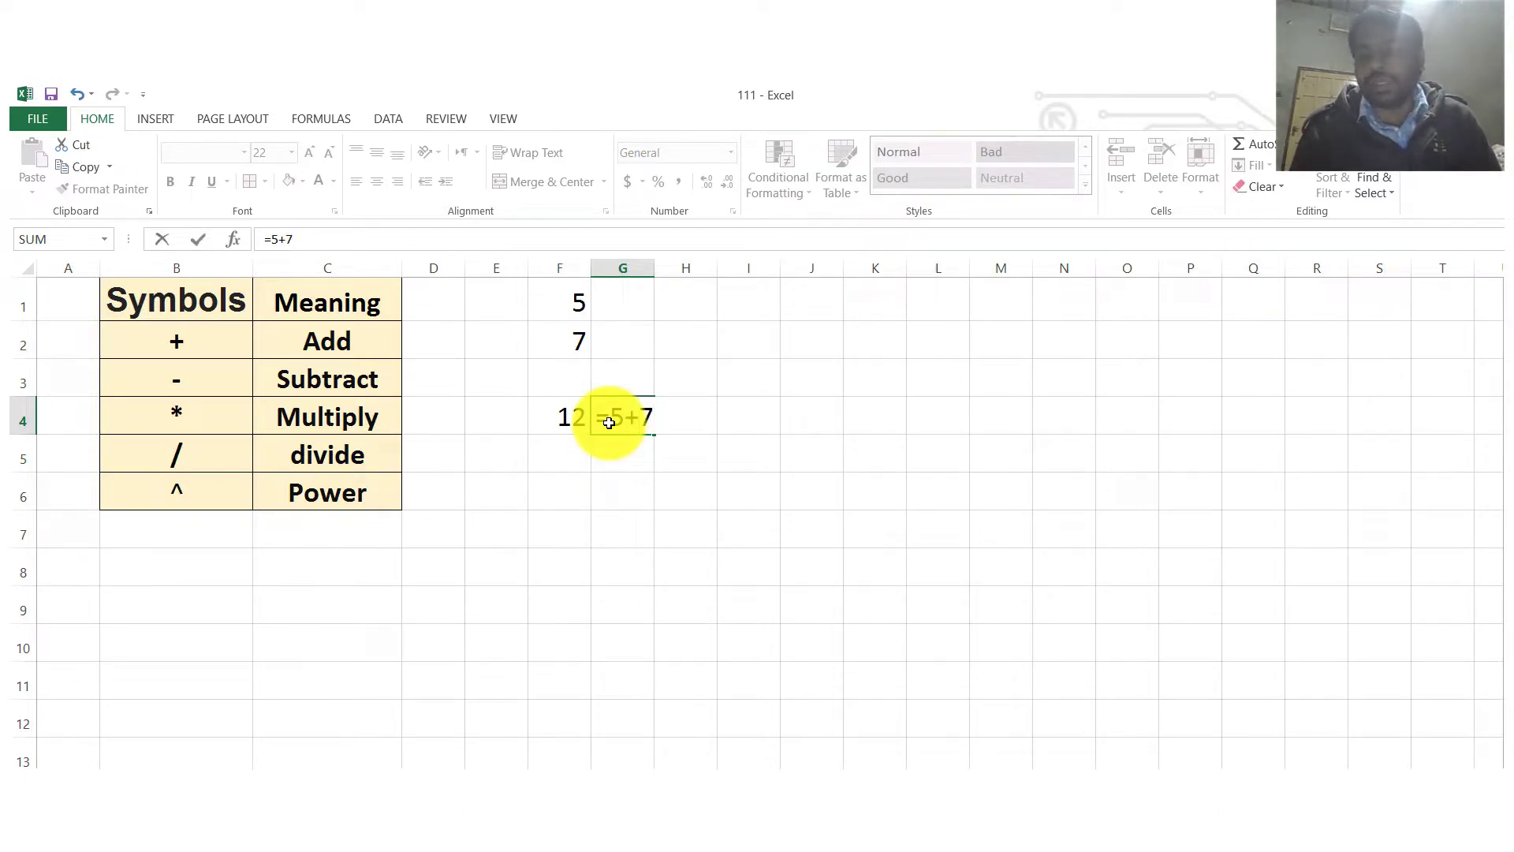
key("Return")
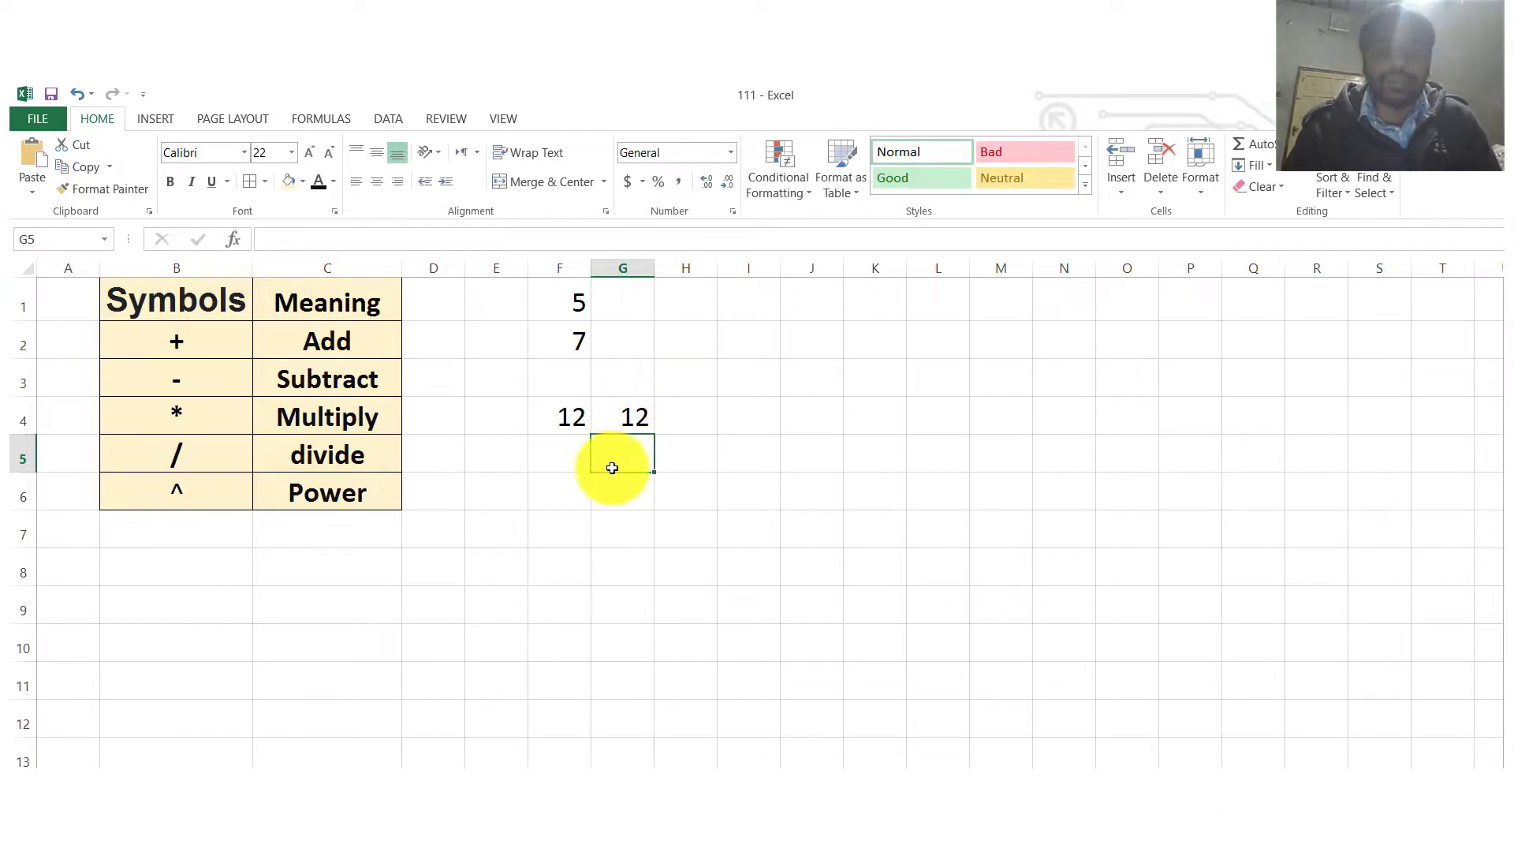
- Replace F4 with an AutoSum formula that totals 12
left_click(569, 413)
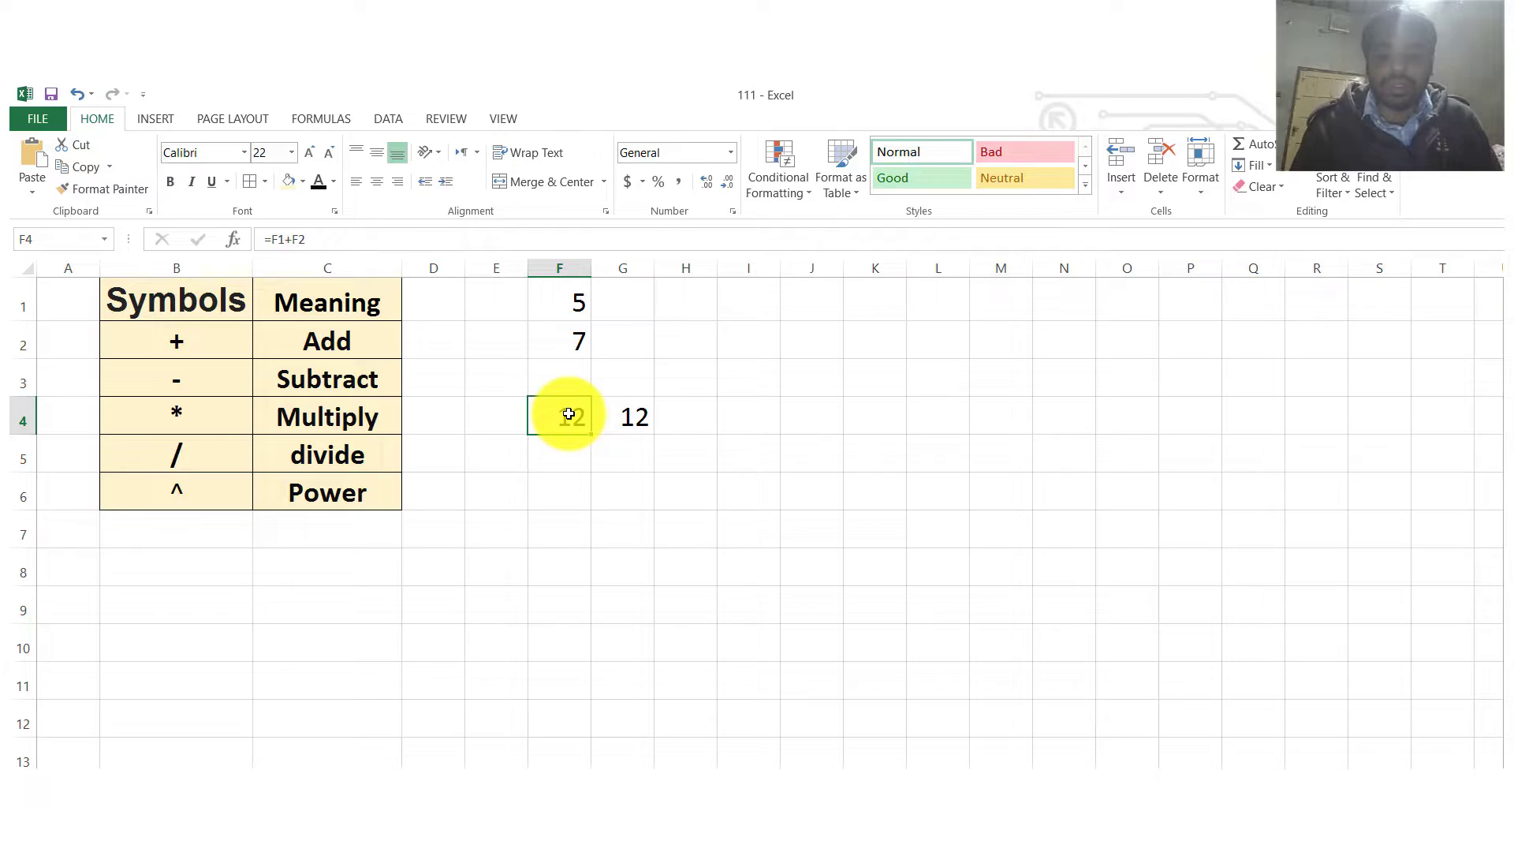
key("alt+equal")
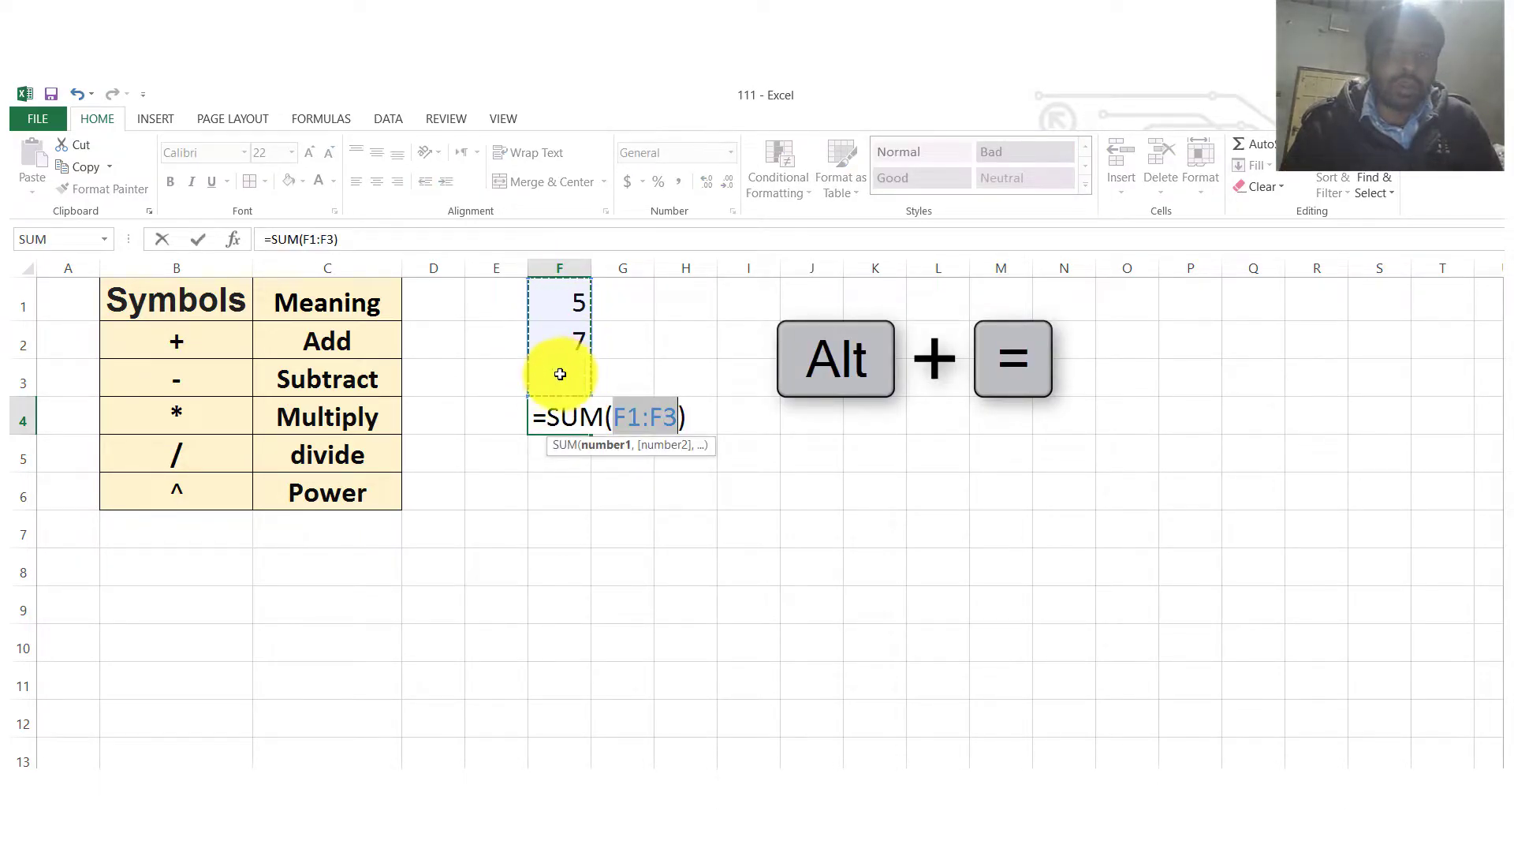
left_click(578, 406)
key("Return")
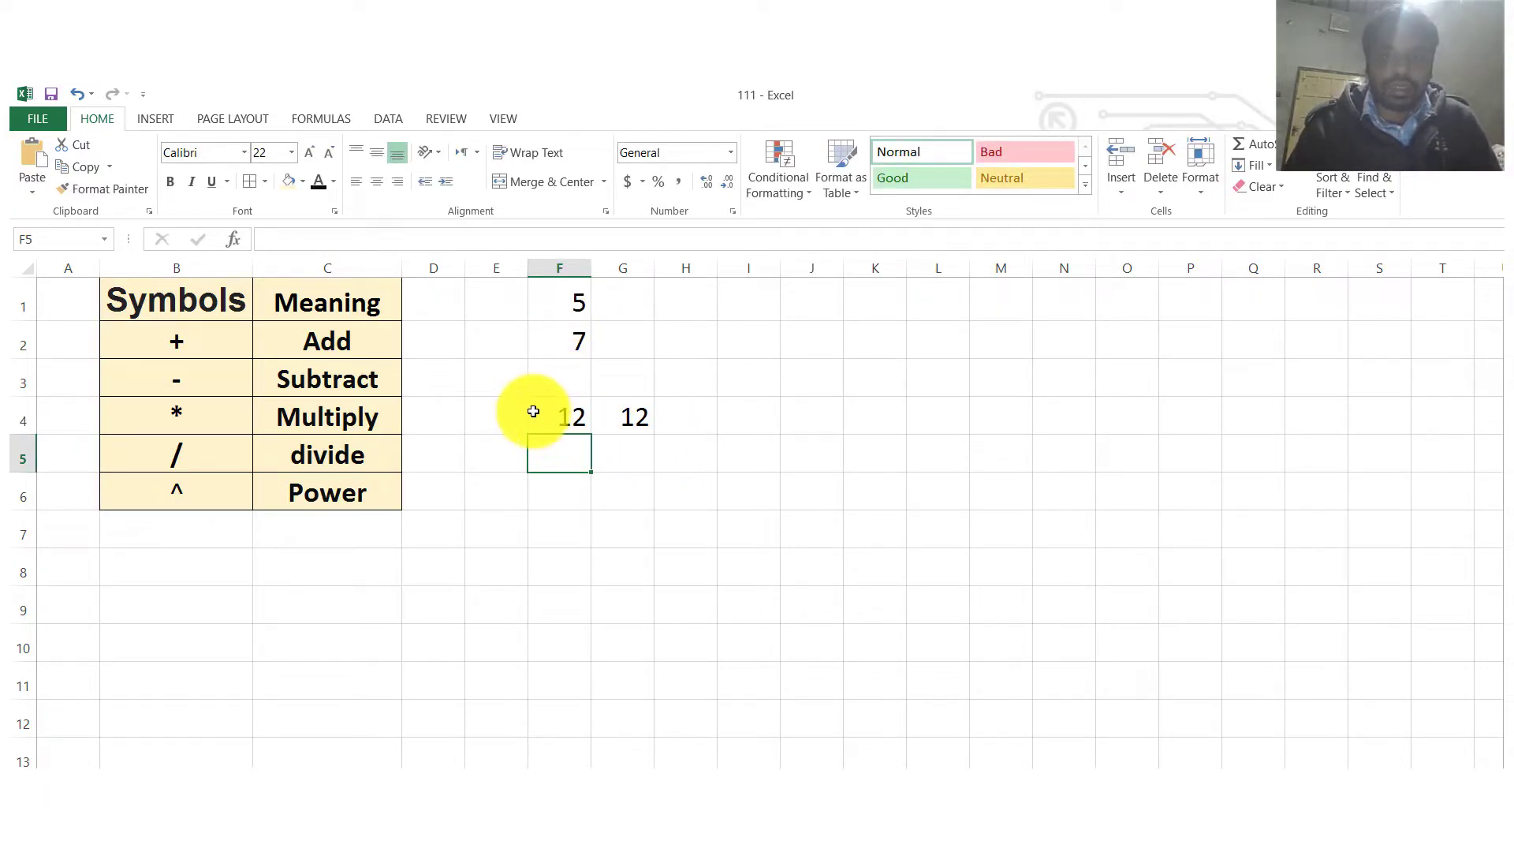
- Enter =SUM(F1:F2) in E4, returning 12
left_click(505, 411)
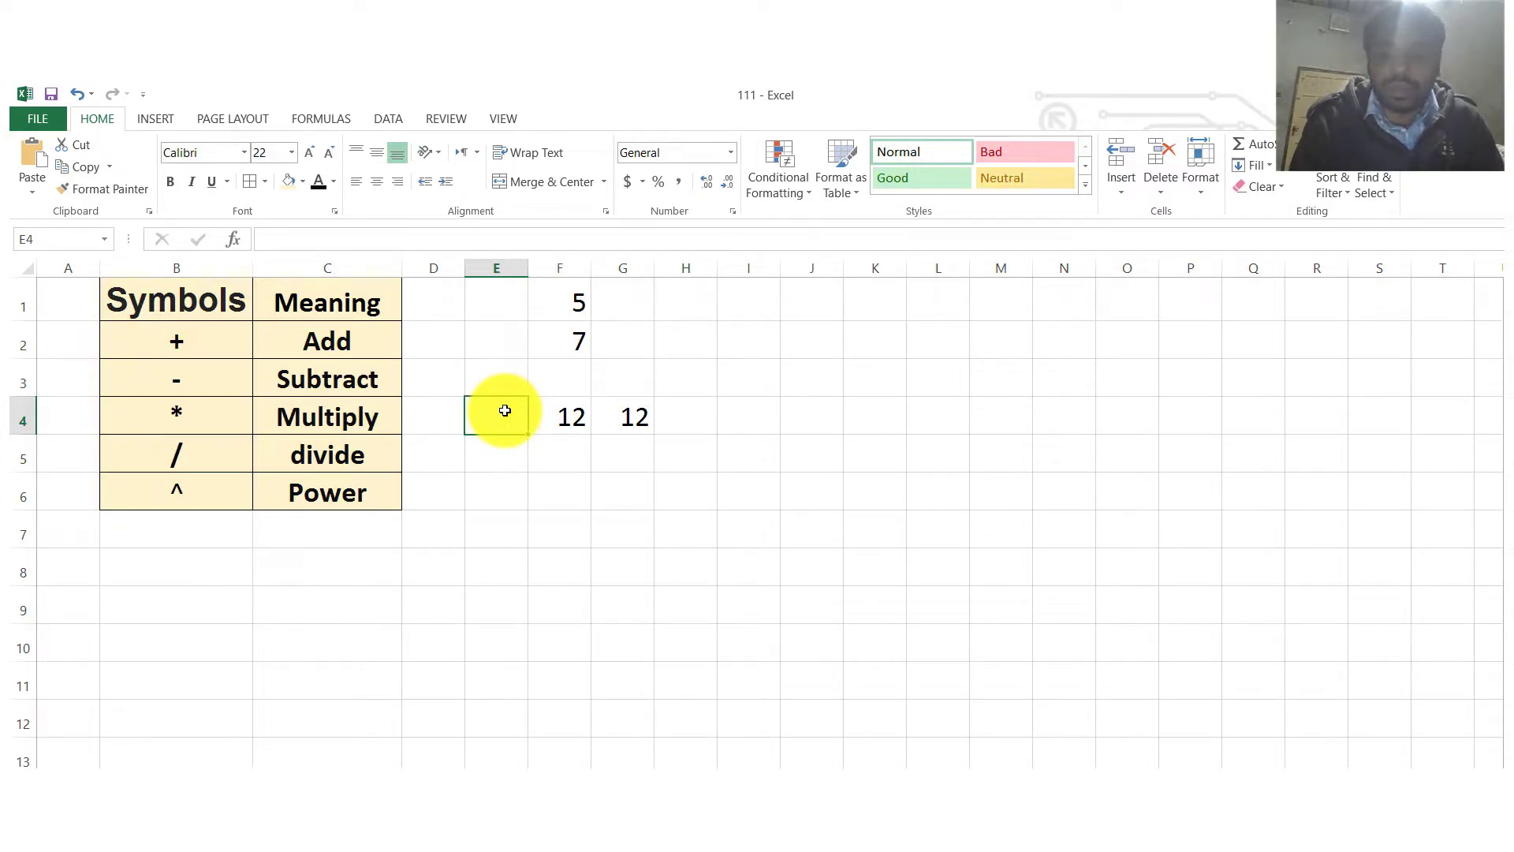
type("=")
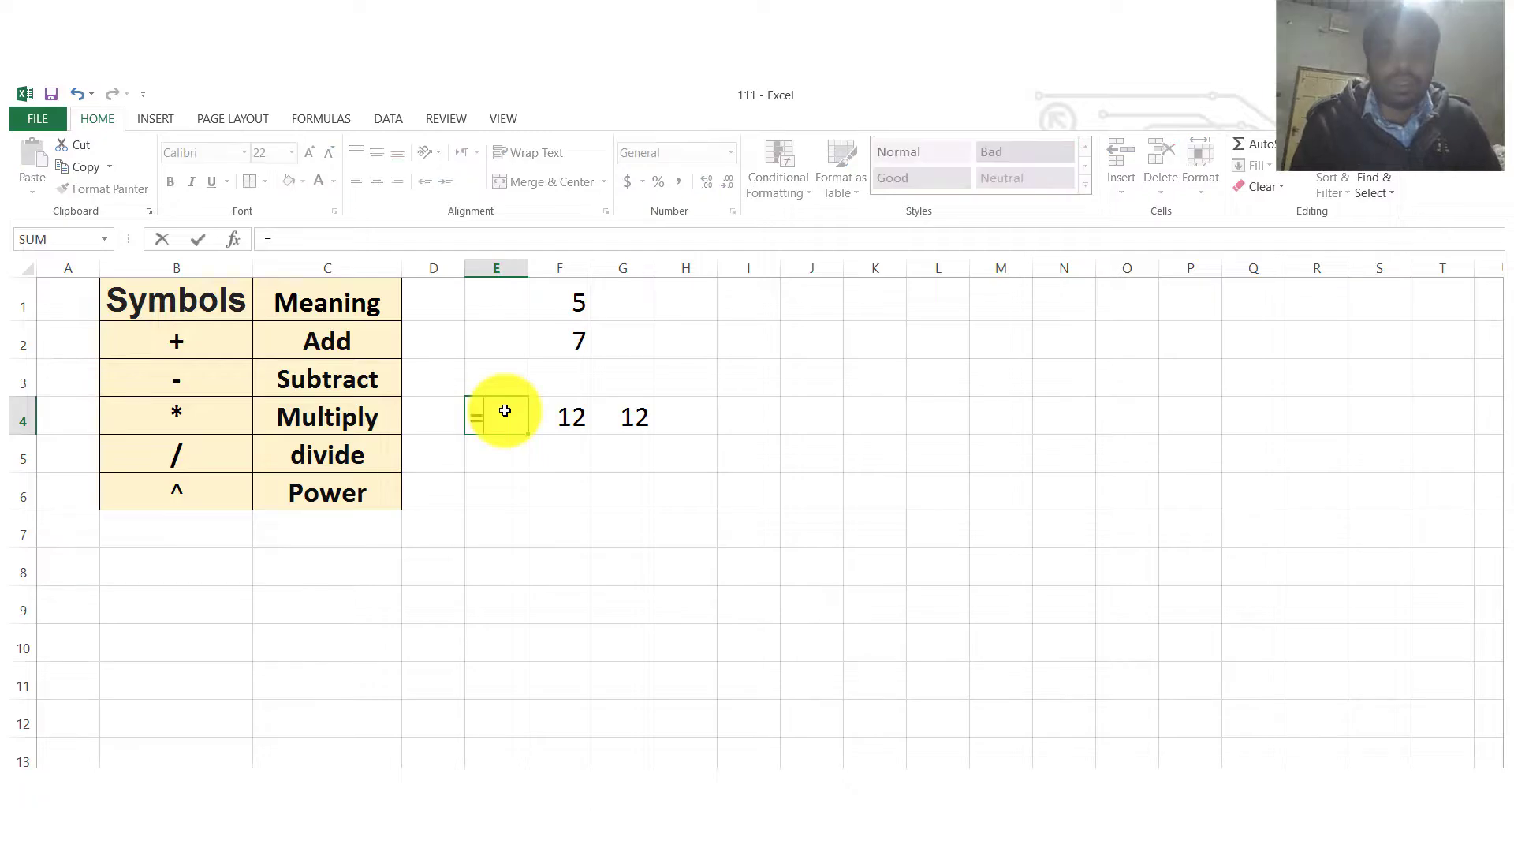
type("sum(")
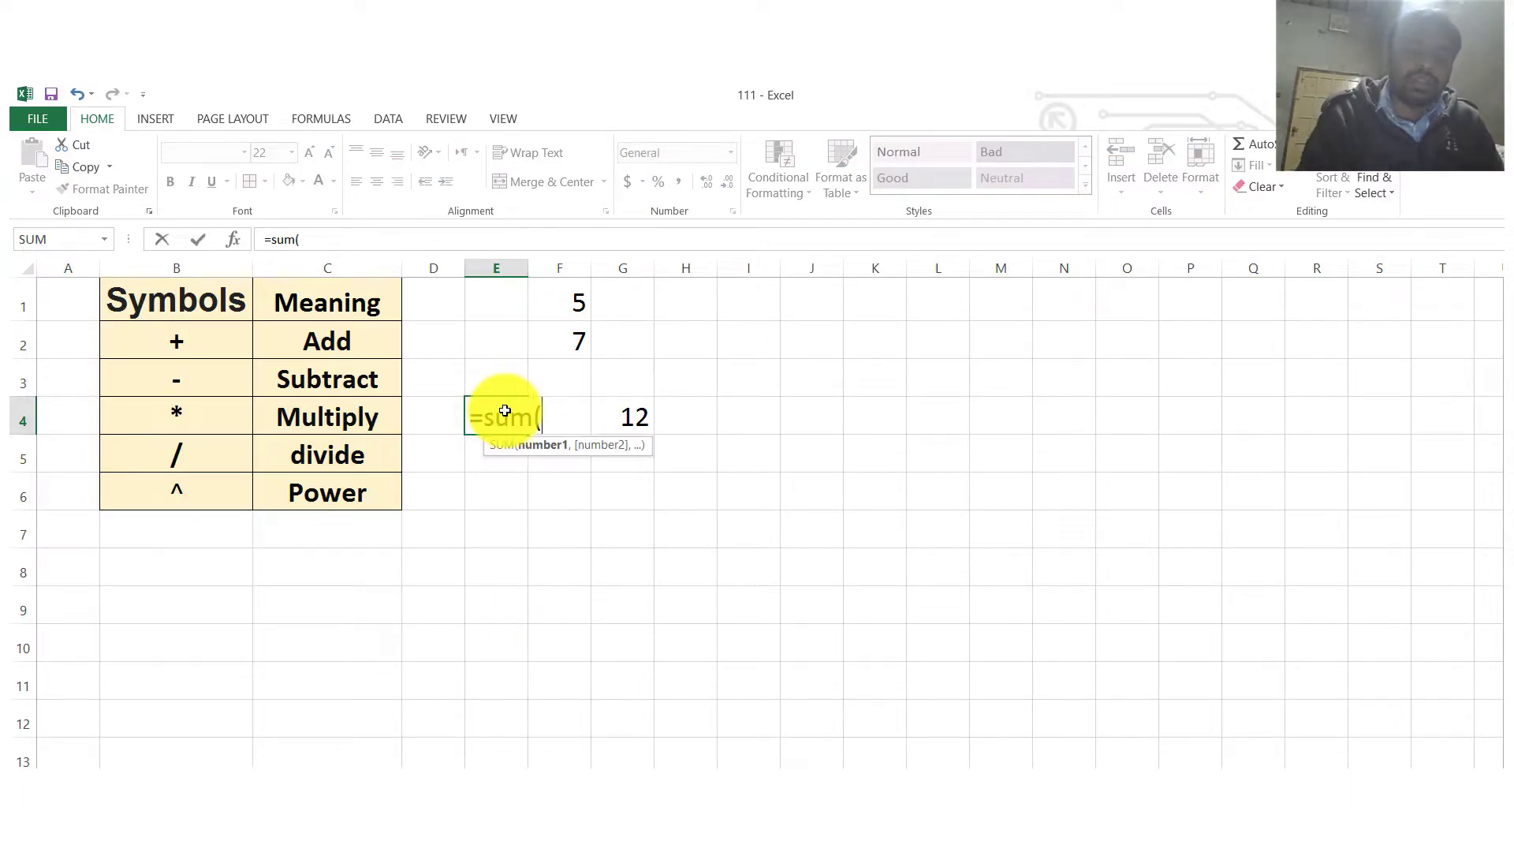
left_click(581, 304)
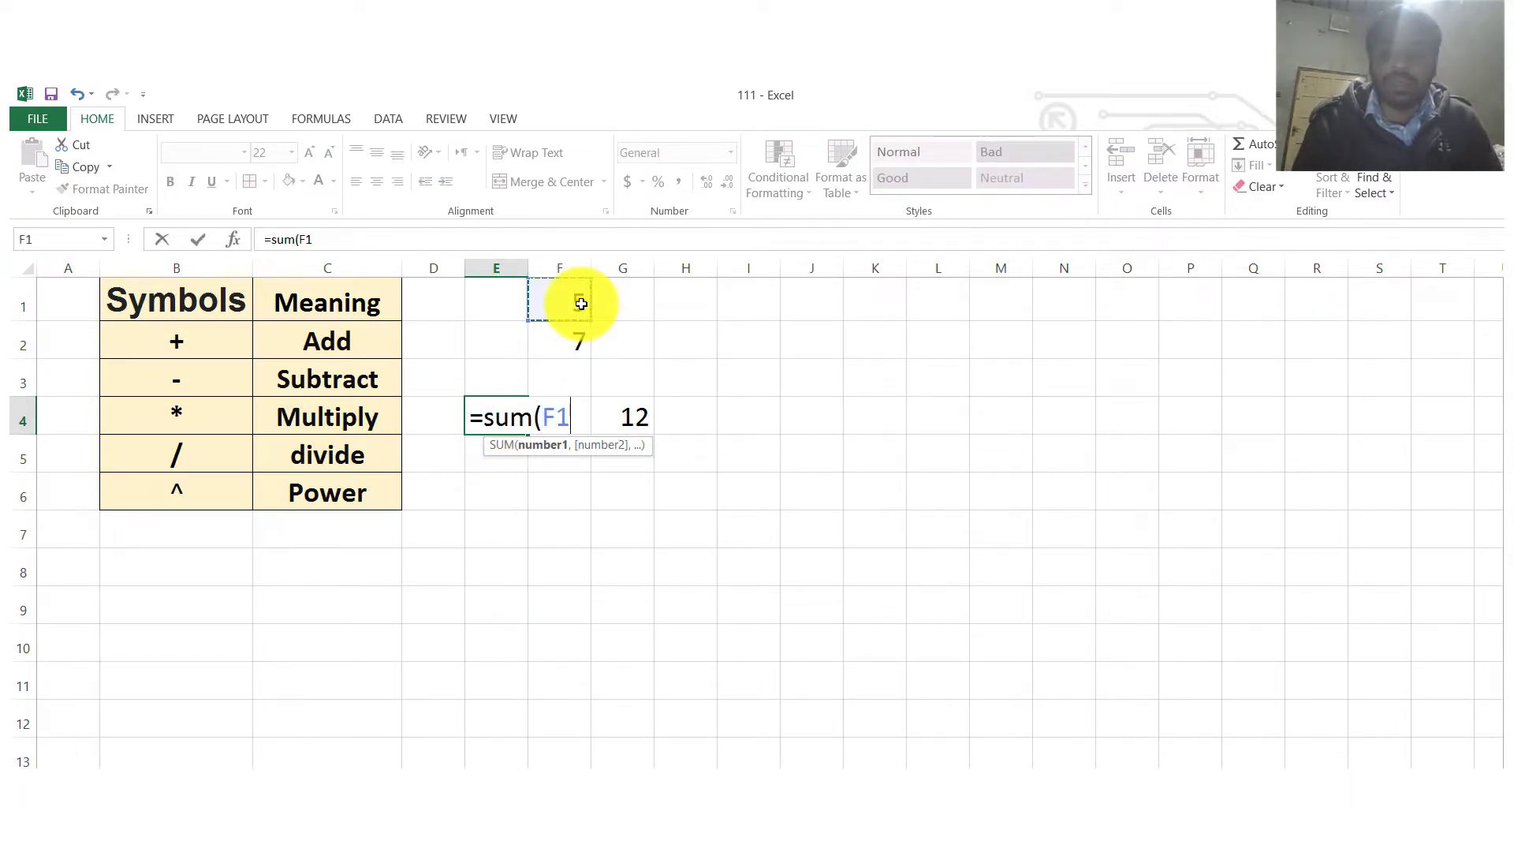
key("shift+Down")
type(")")
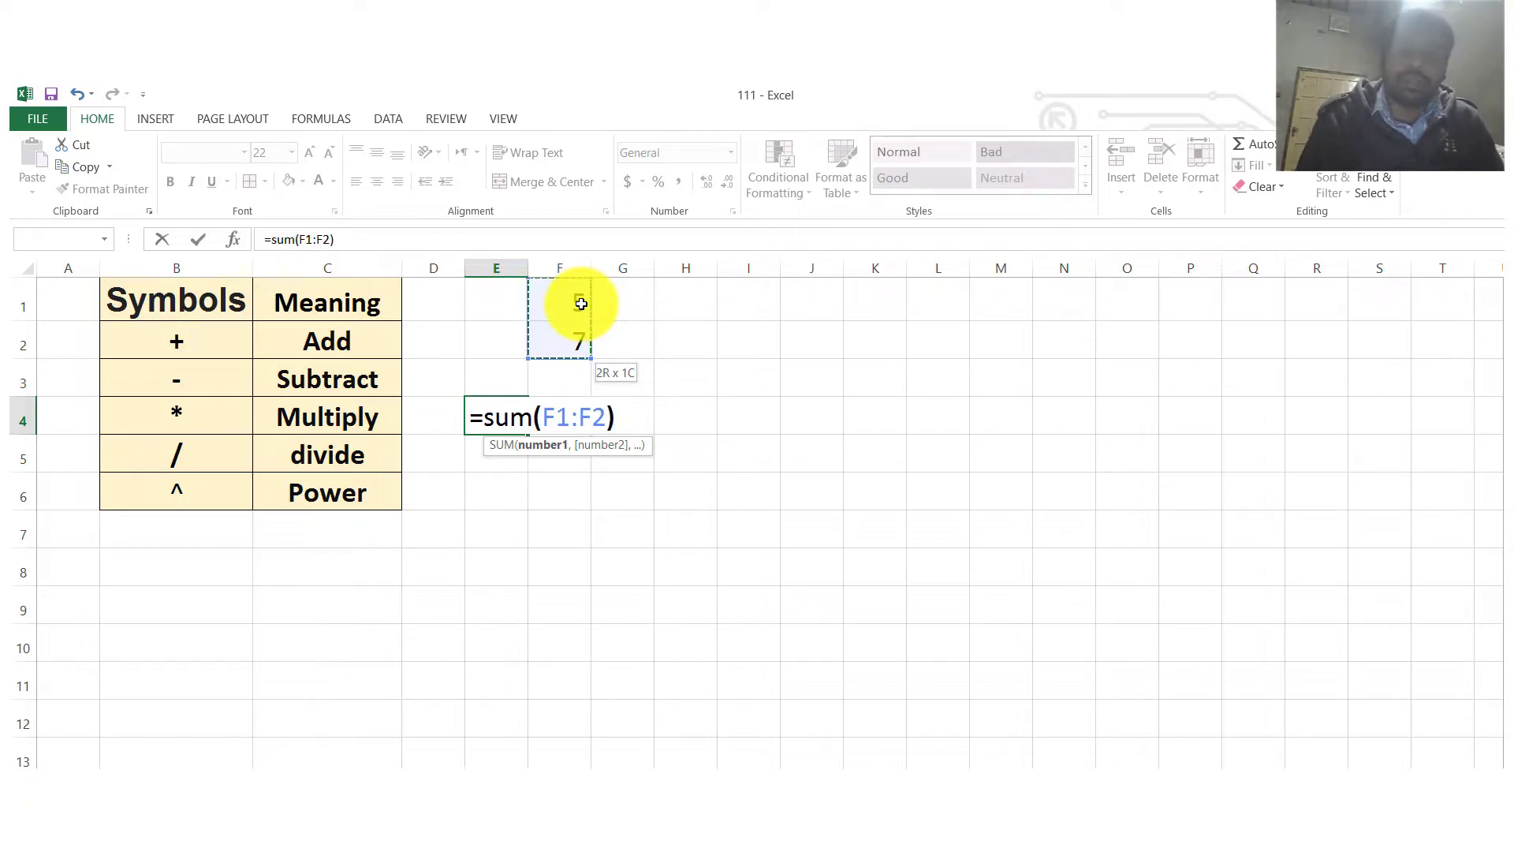
key("Return")
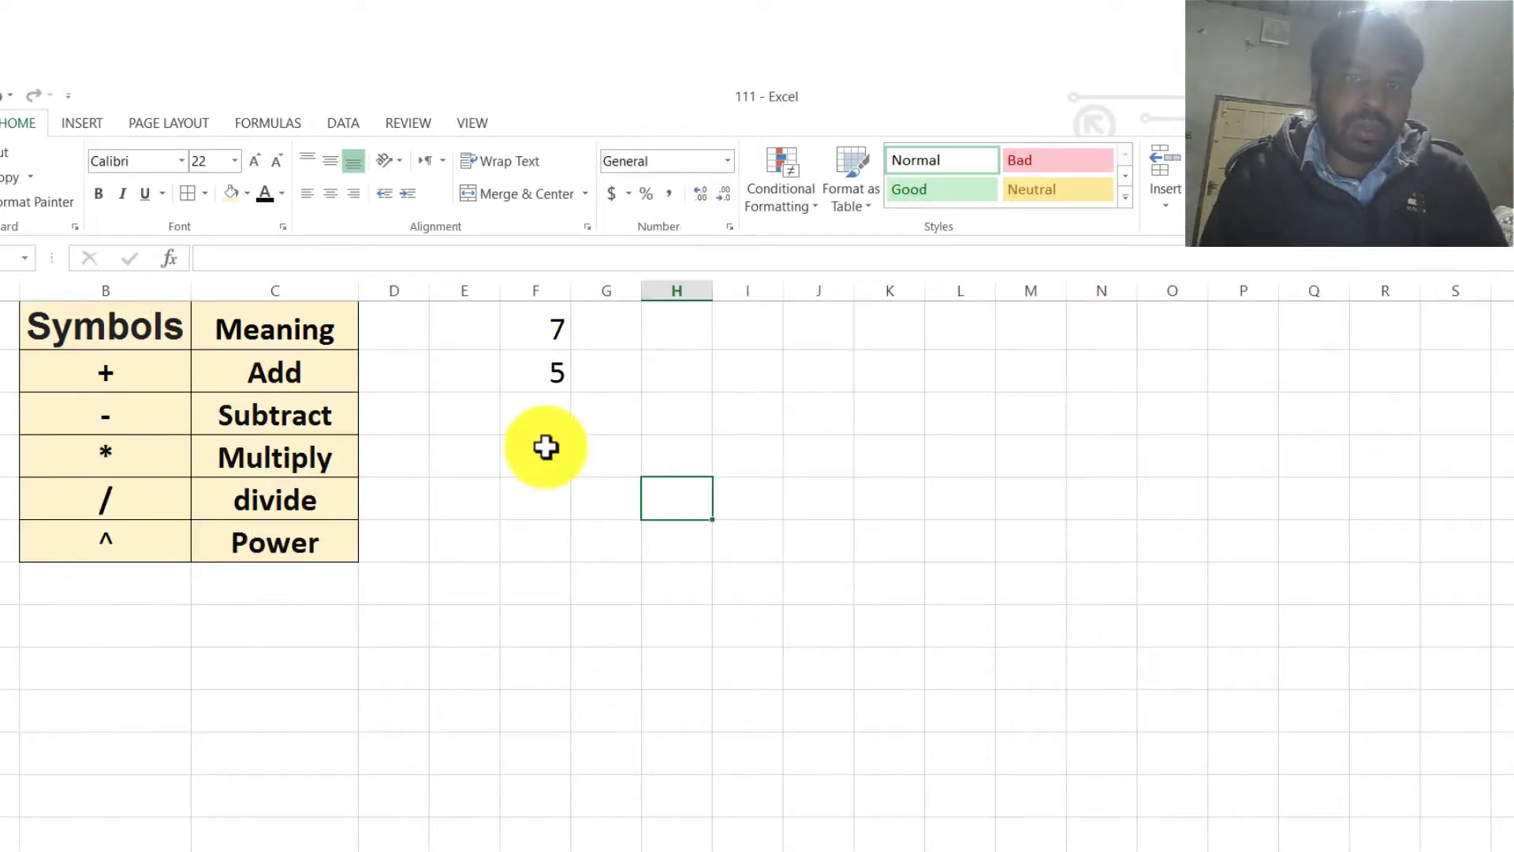
- Enter =F1-F2 in F4, giving 2
left_click(546, 447)
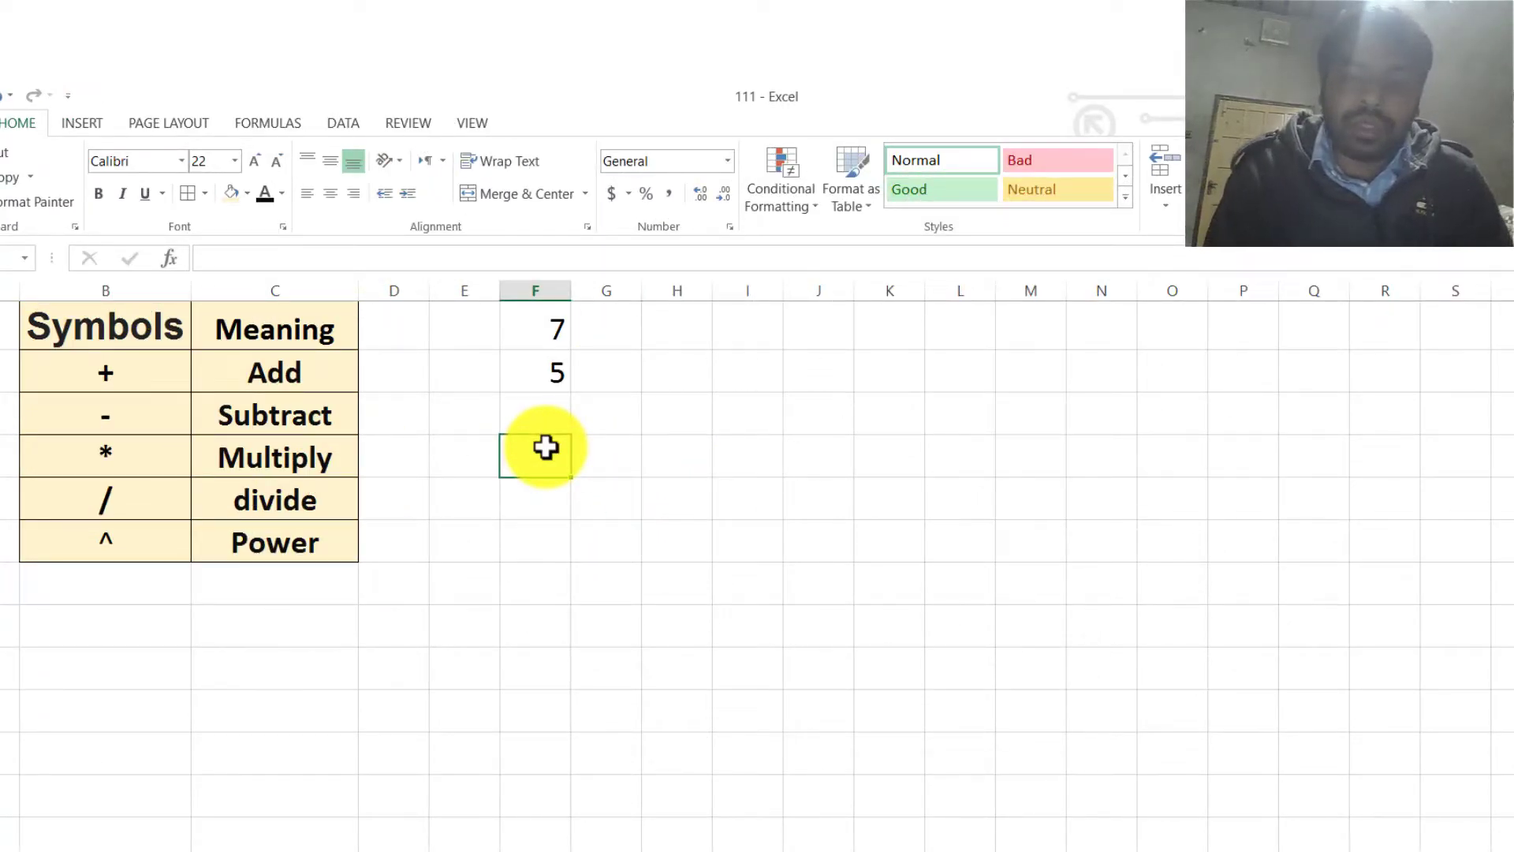
type("=")
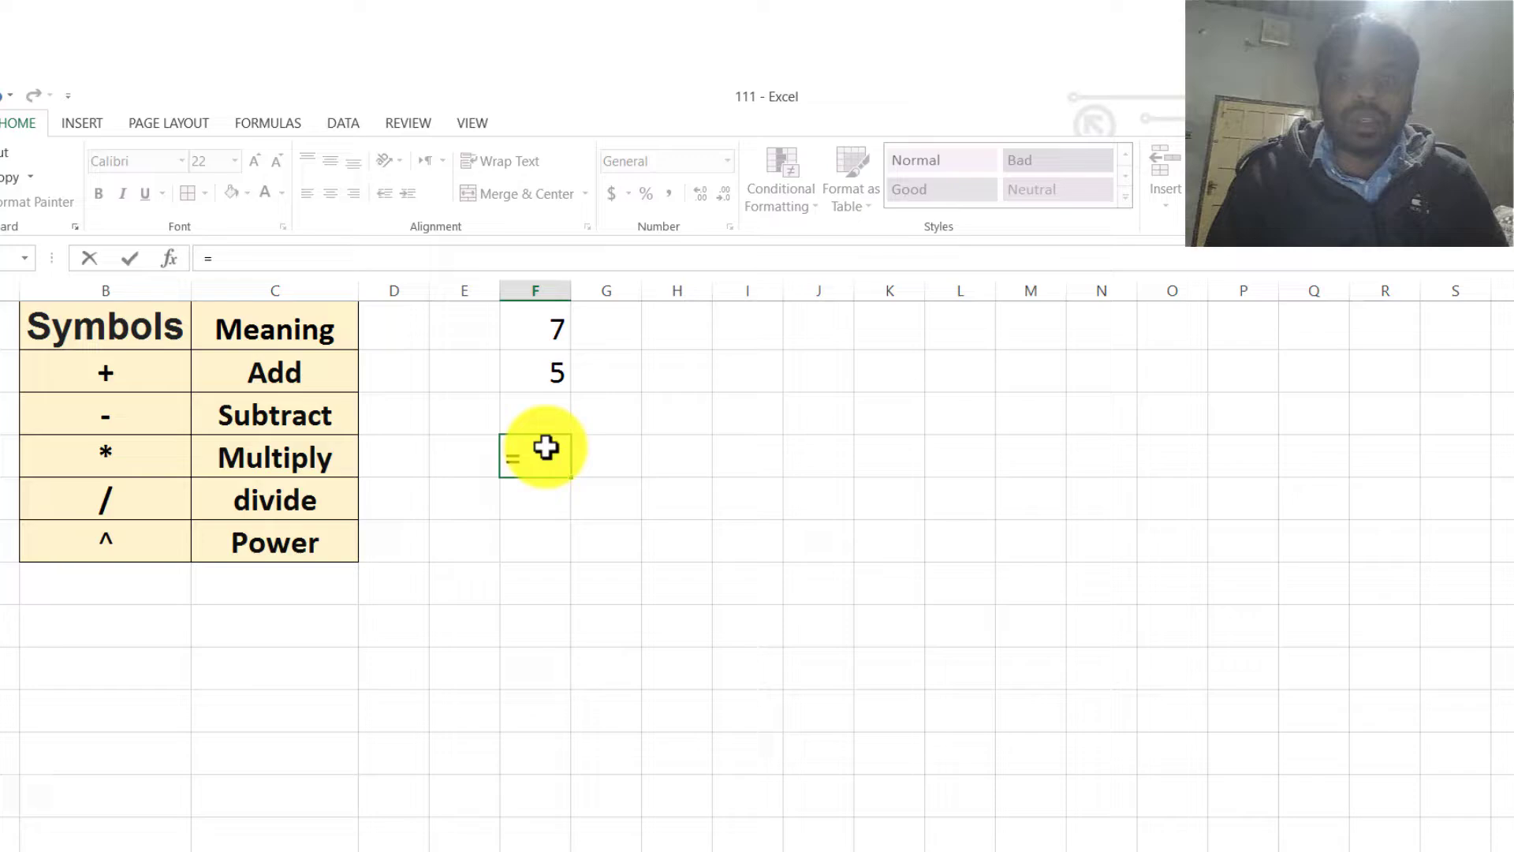
left_click(545, 339)
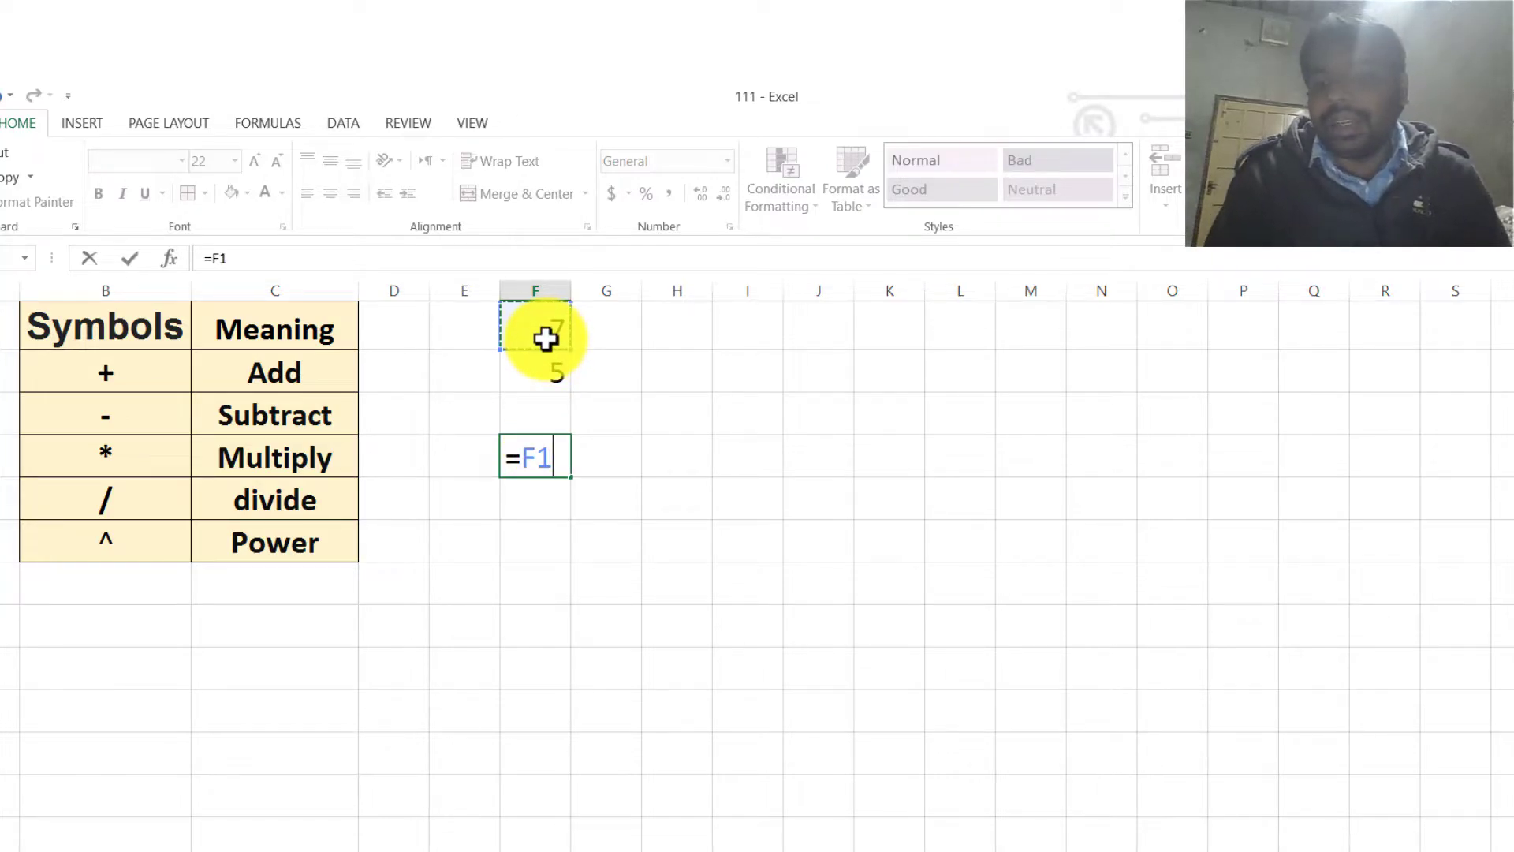
type("-")
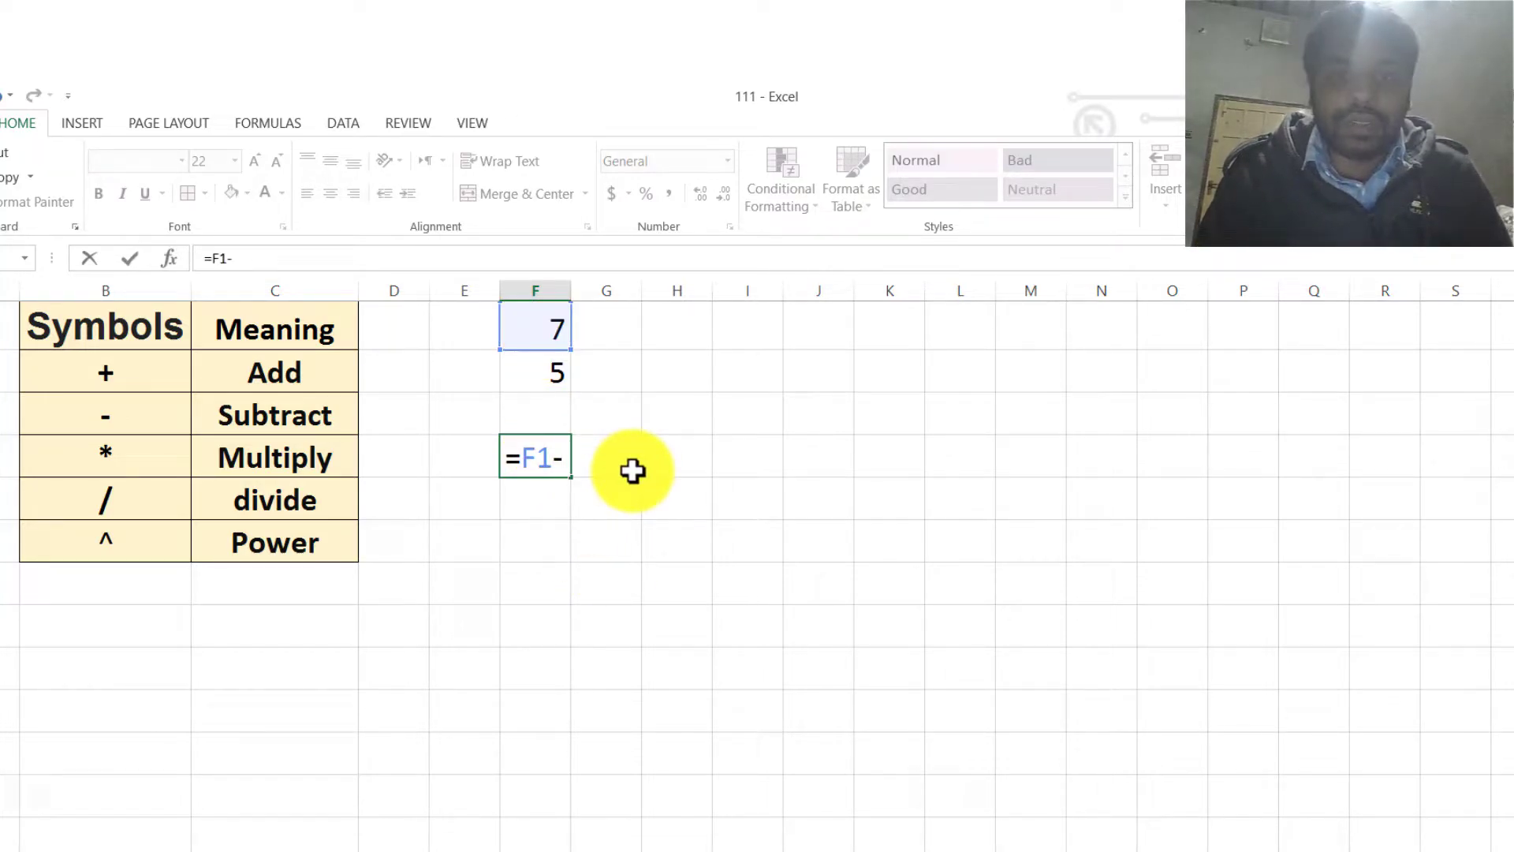
left_click(547, 376)
key("Return")
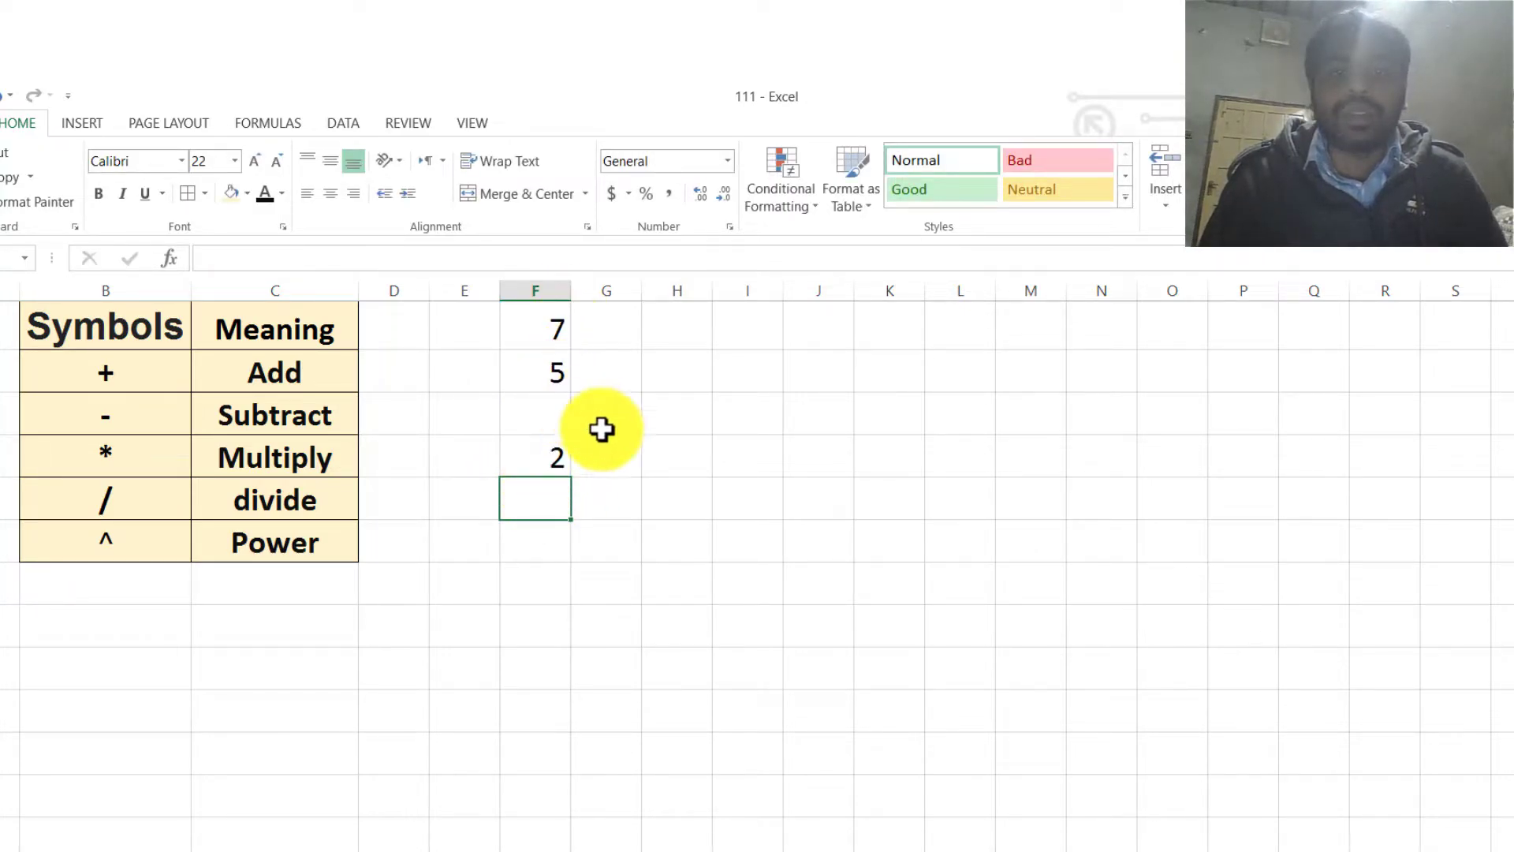
- Enter =7-5 in G4, giving 2
left_click(602, 463)
type("=")
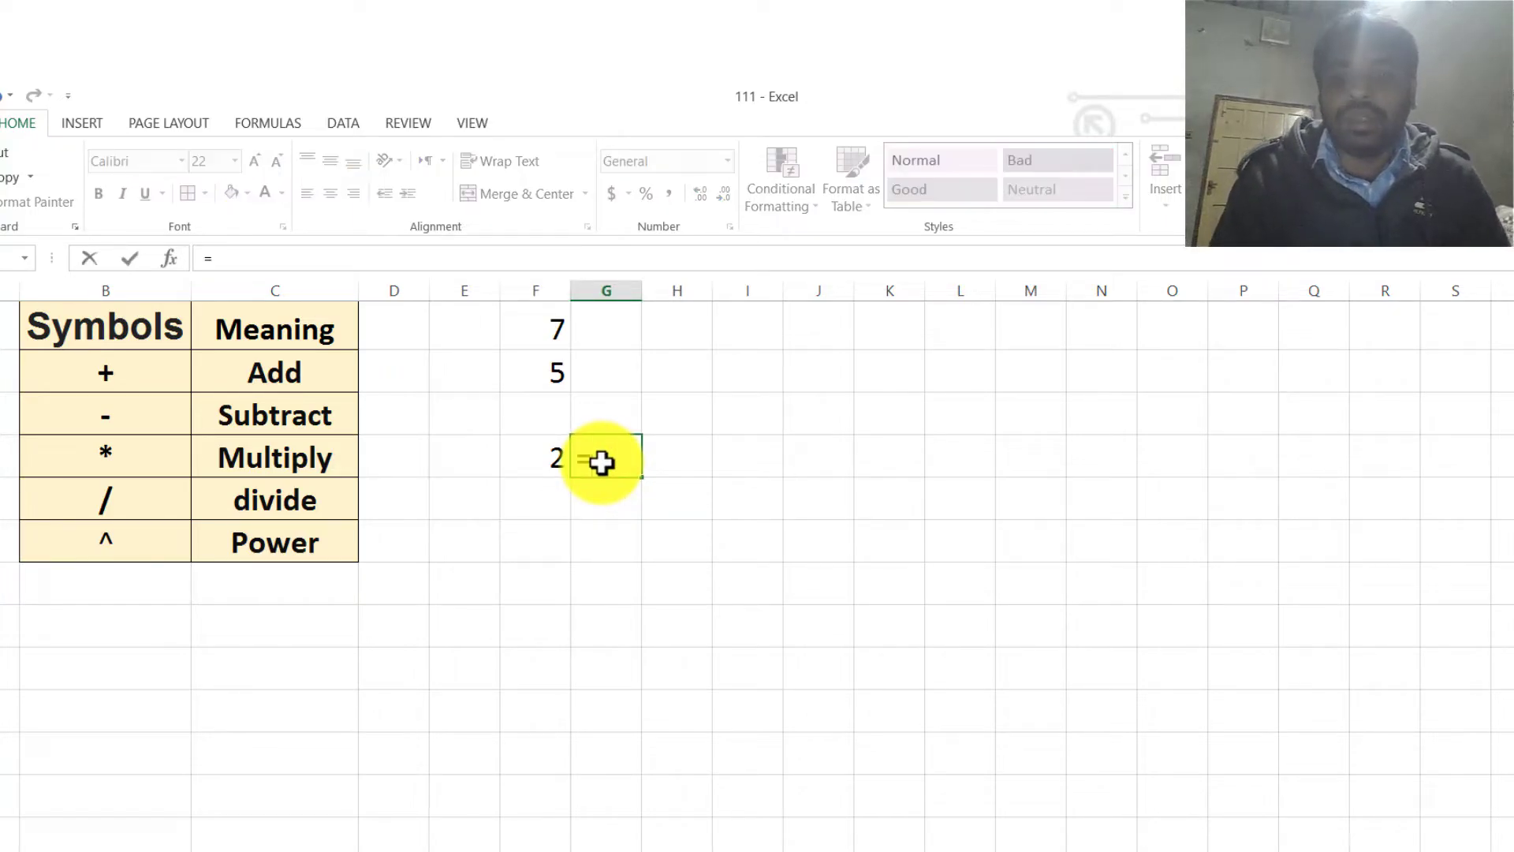
type("7-")
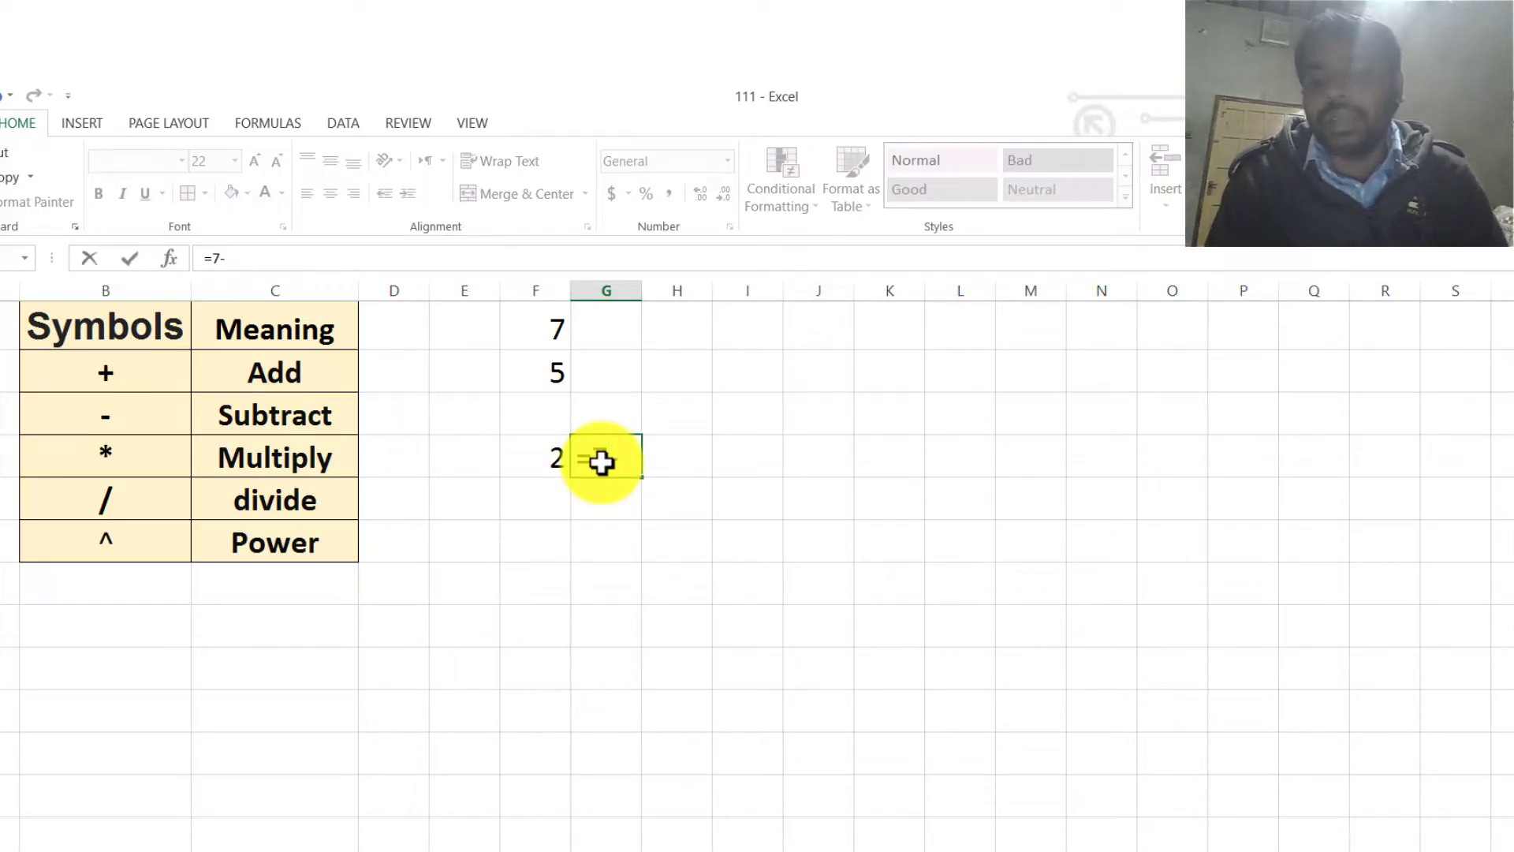
type("5")
key("Return")
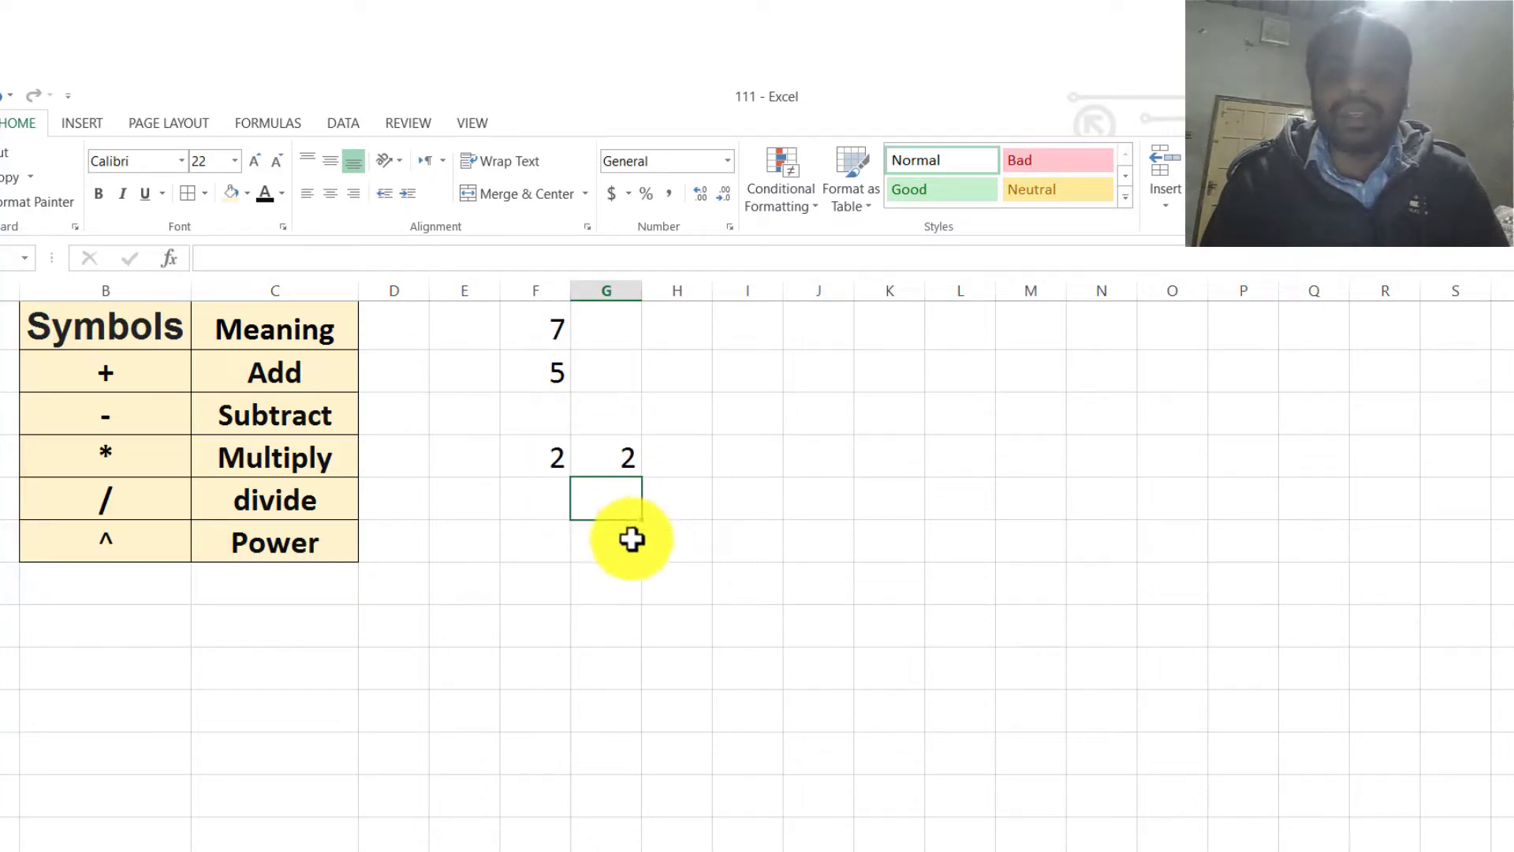
- Rewrite F4 as =F1*F2 so it shows 35
left_click(563, 456)
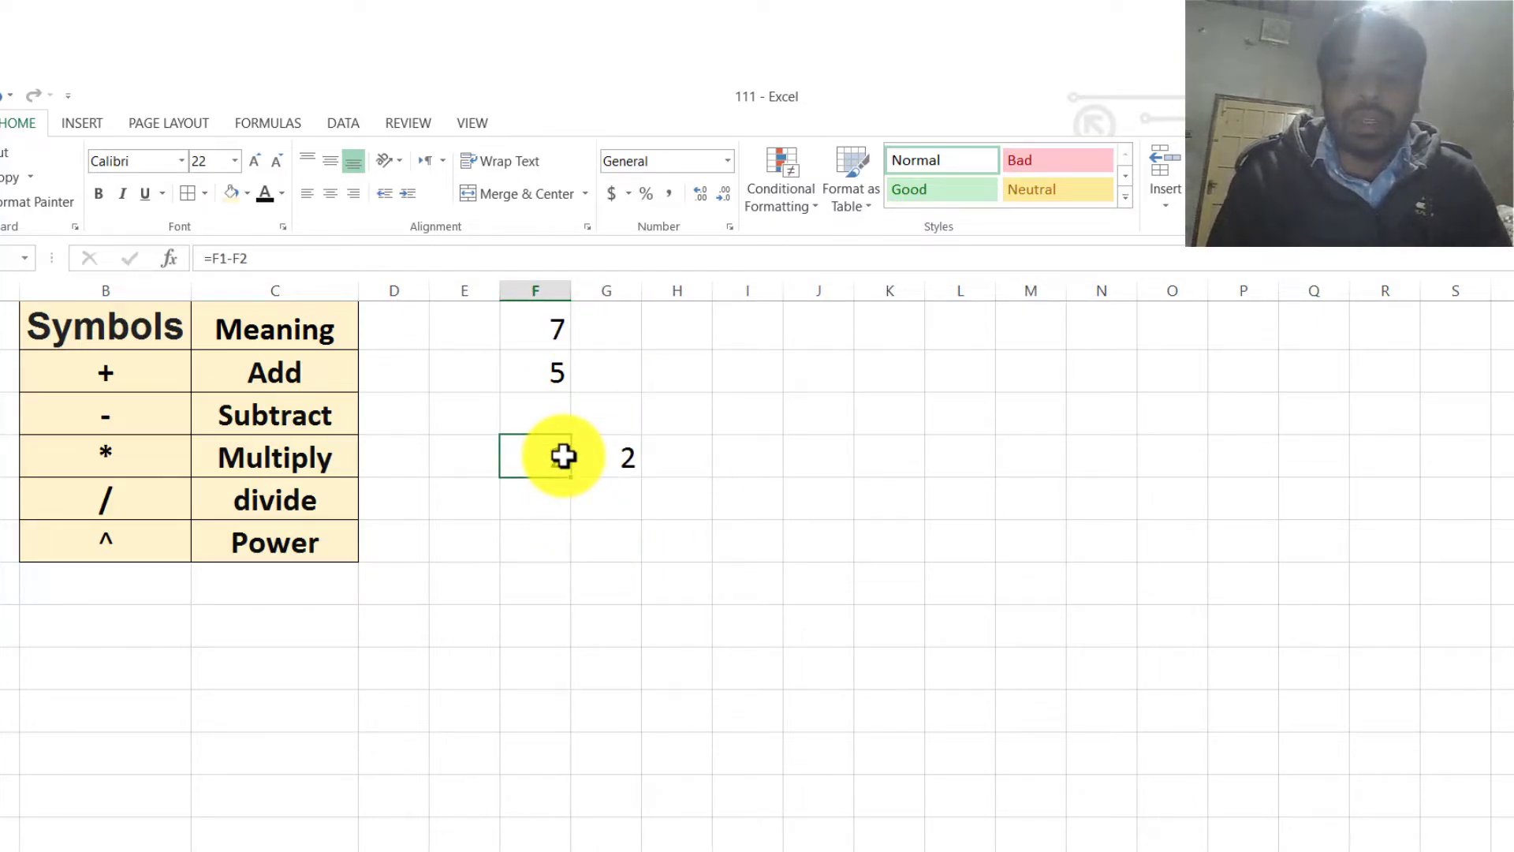
type("=")
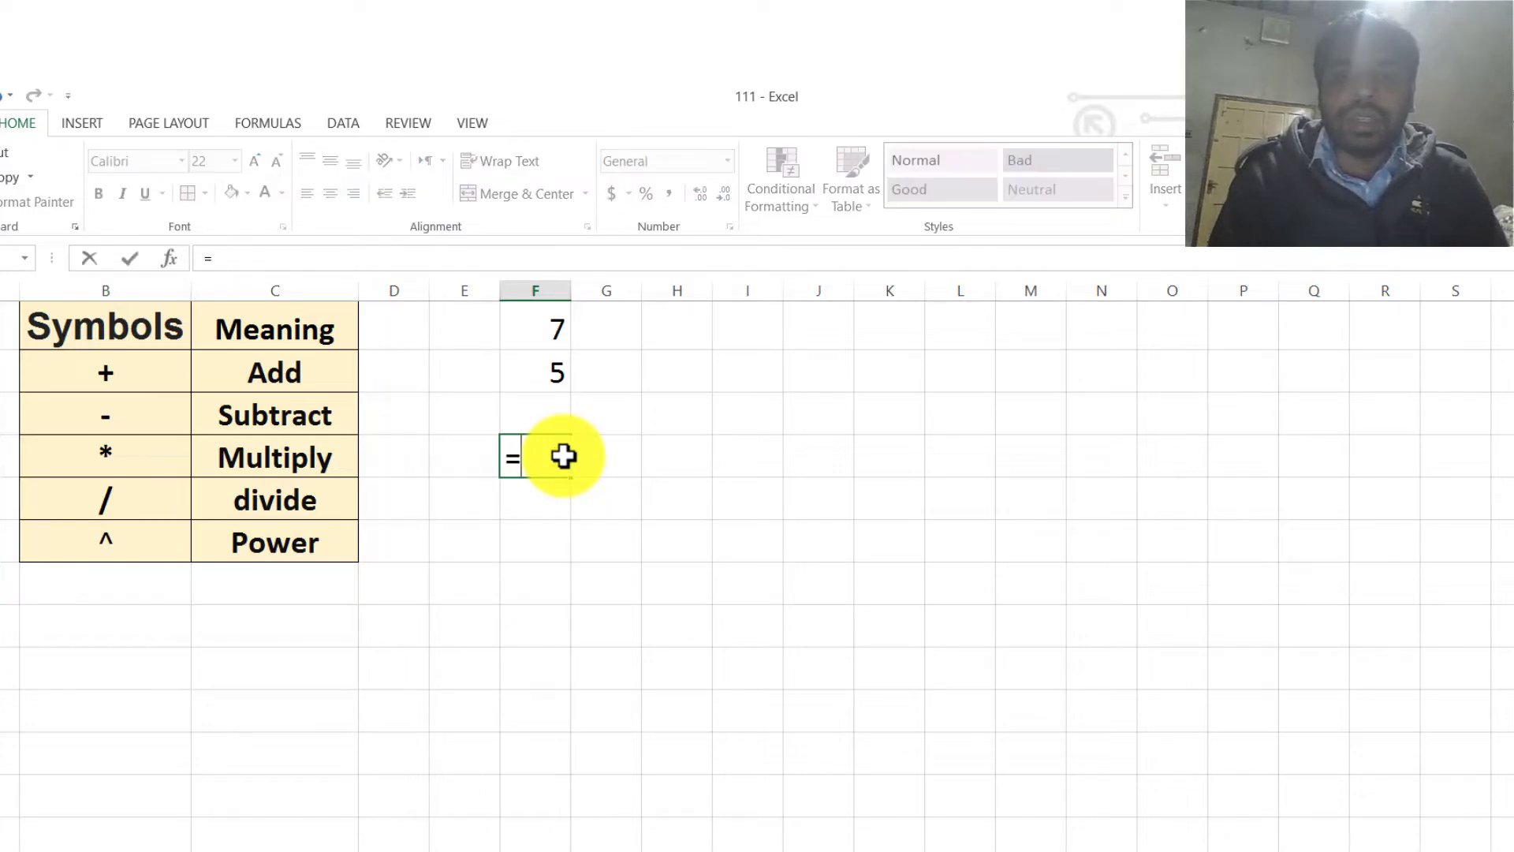
left_click(544, 328)
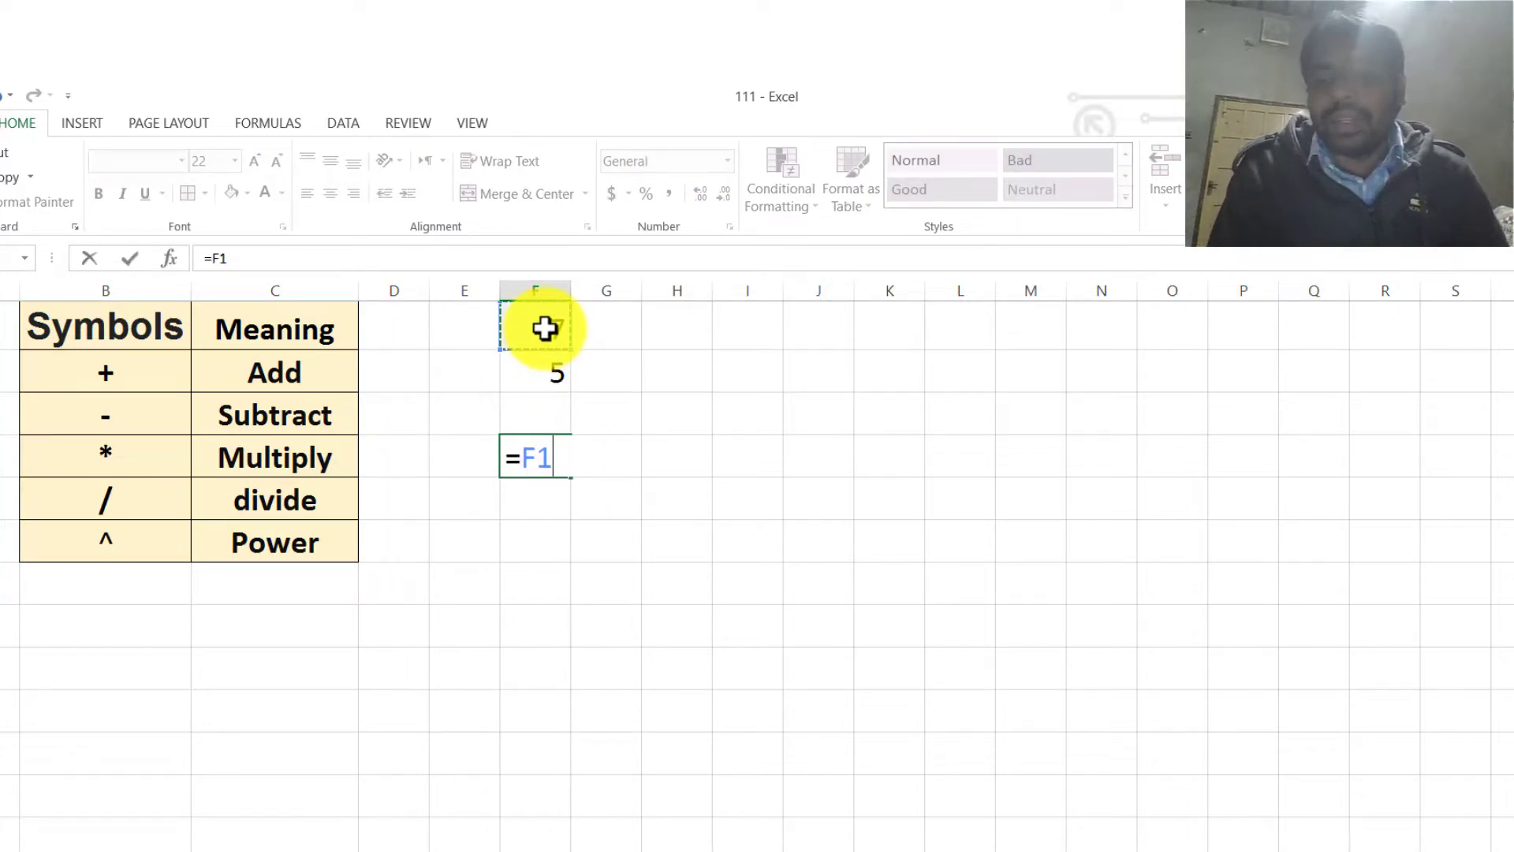
type("*")
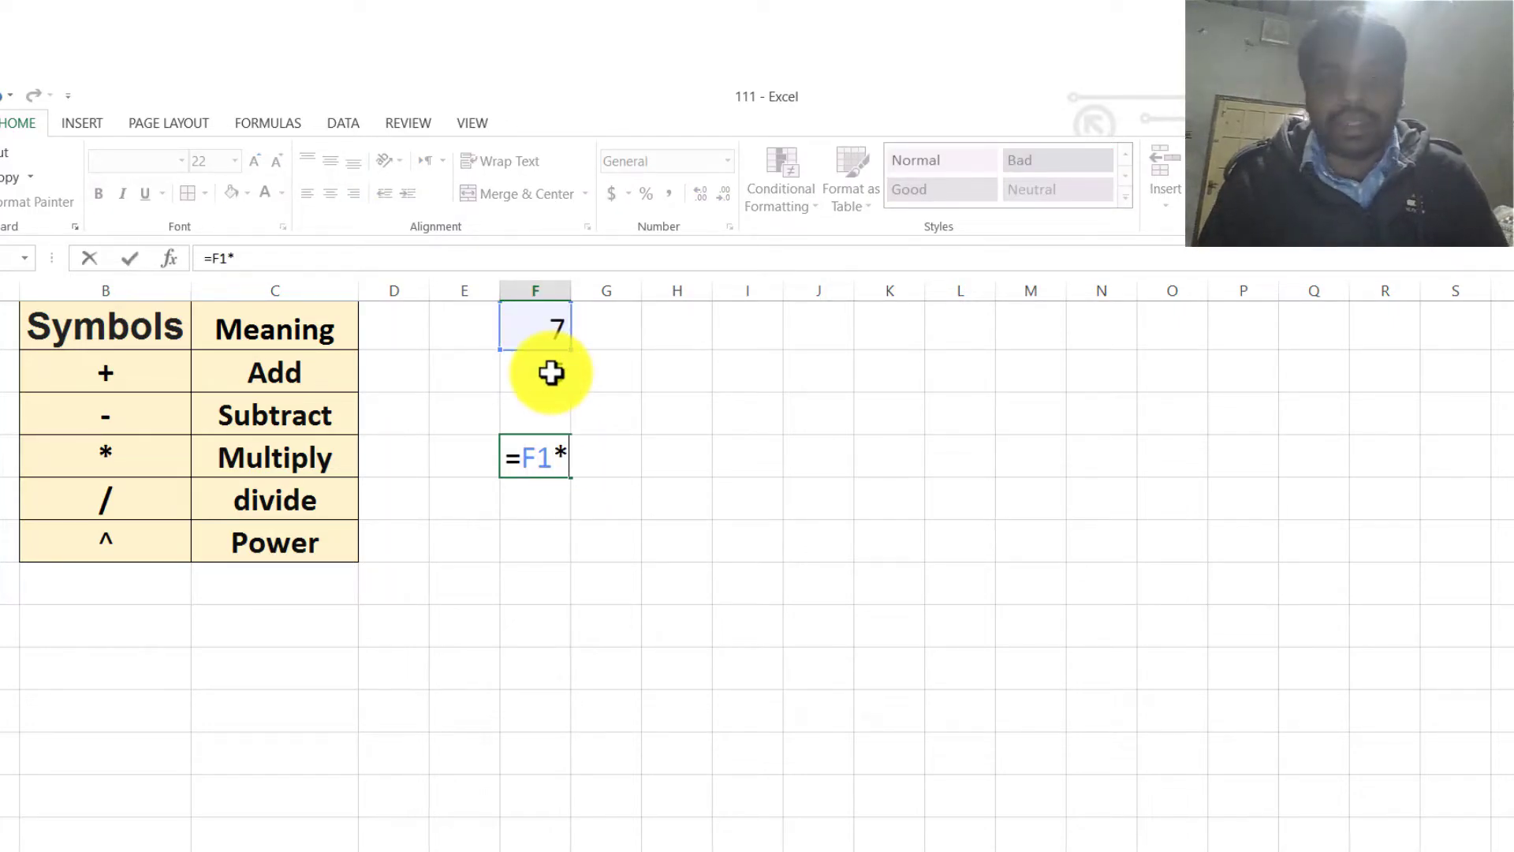
left_click(550, 373)
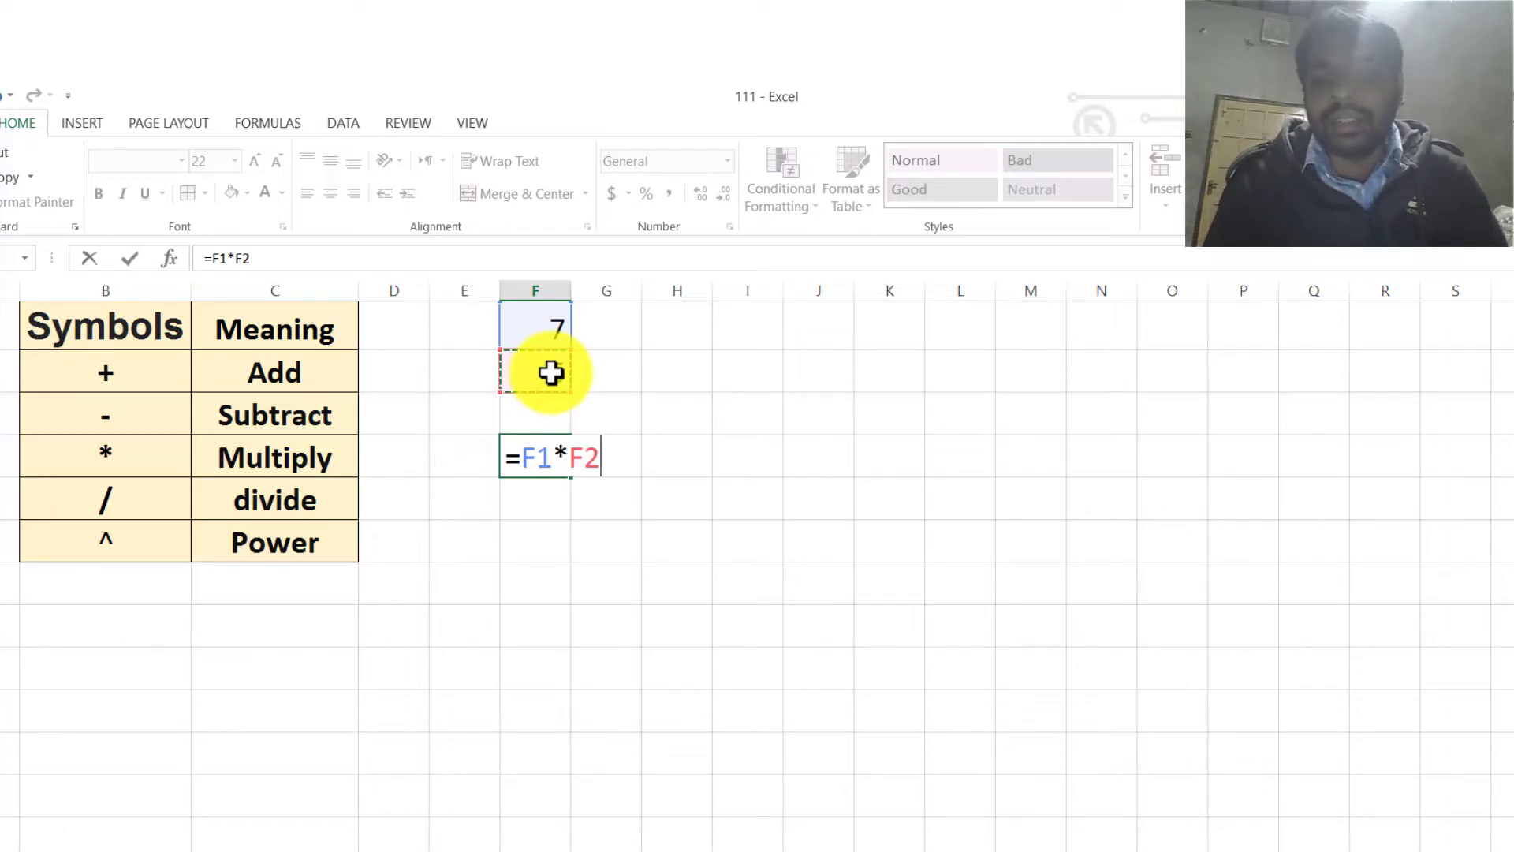
key("Return")
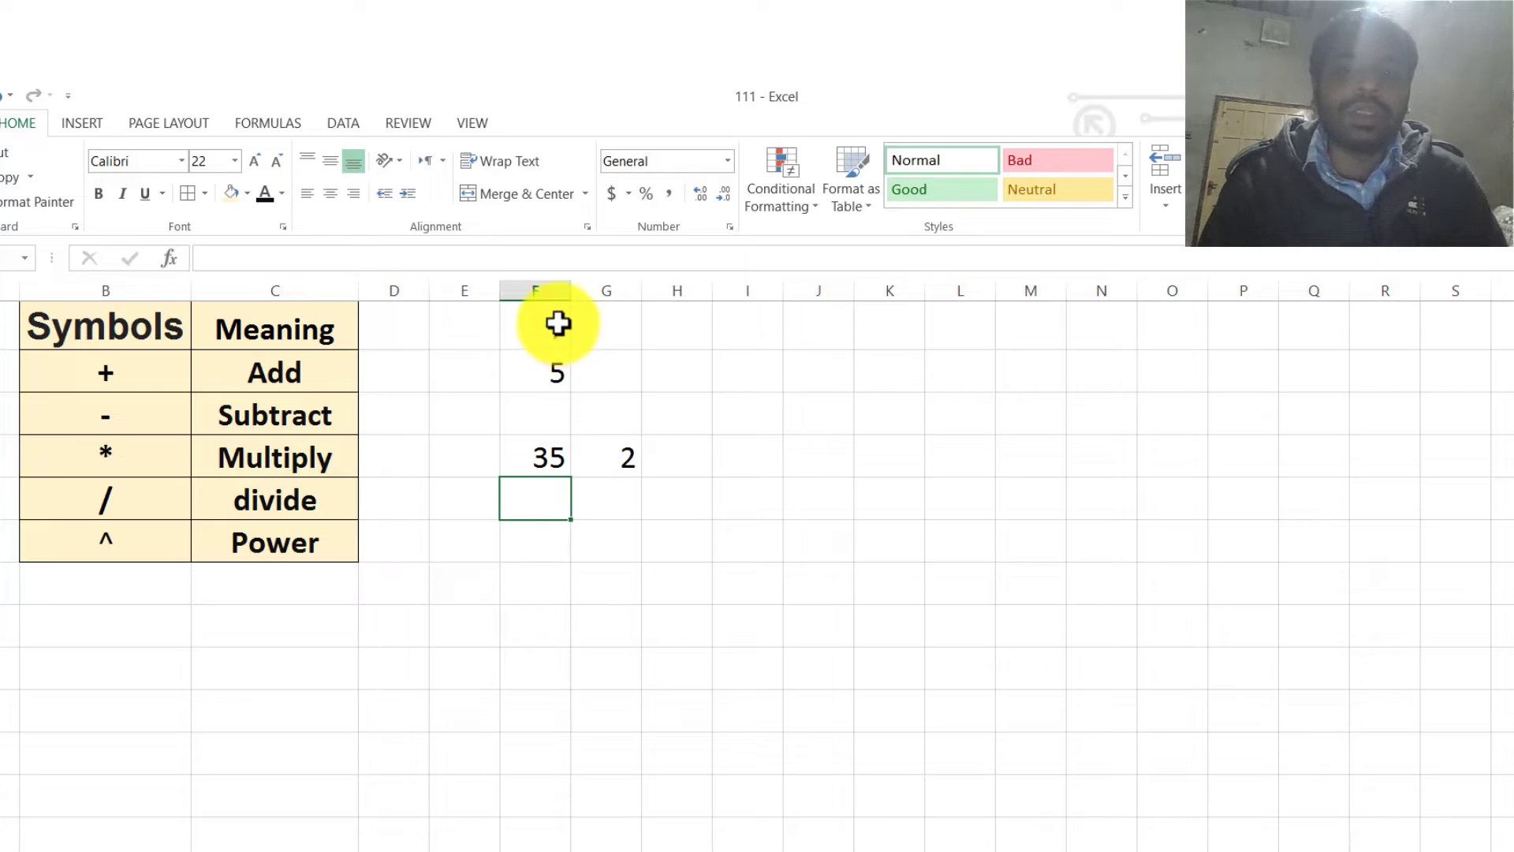
- Rewrite G4 as =7*5 so it shows 35
left_click(626, 464)
type("=")
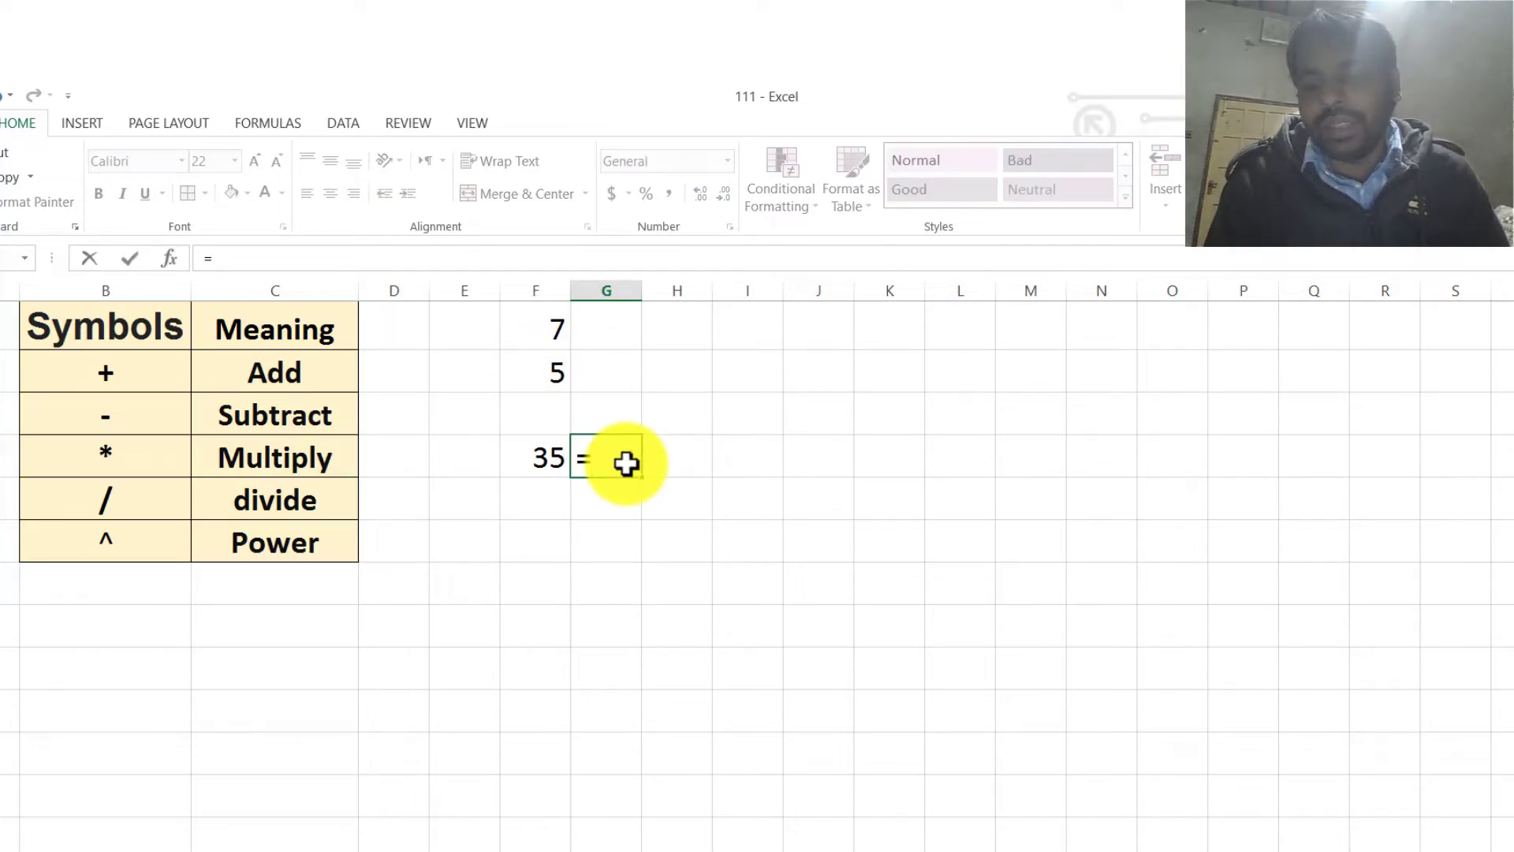
type("7")
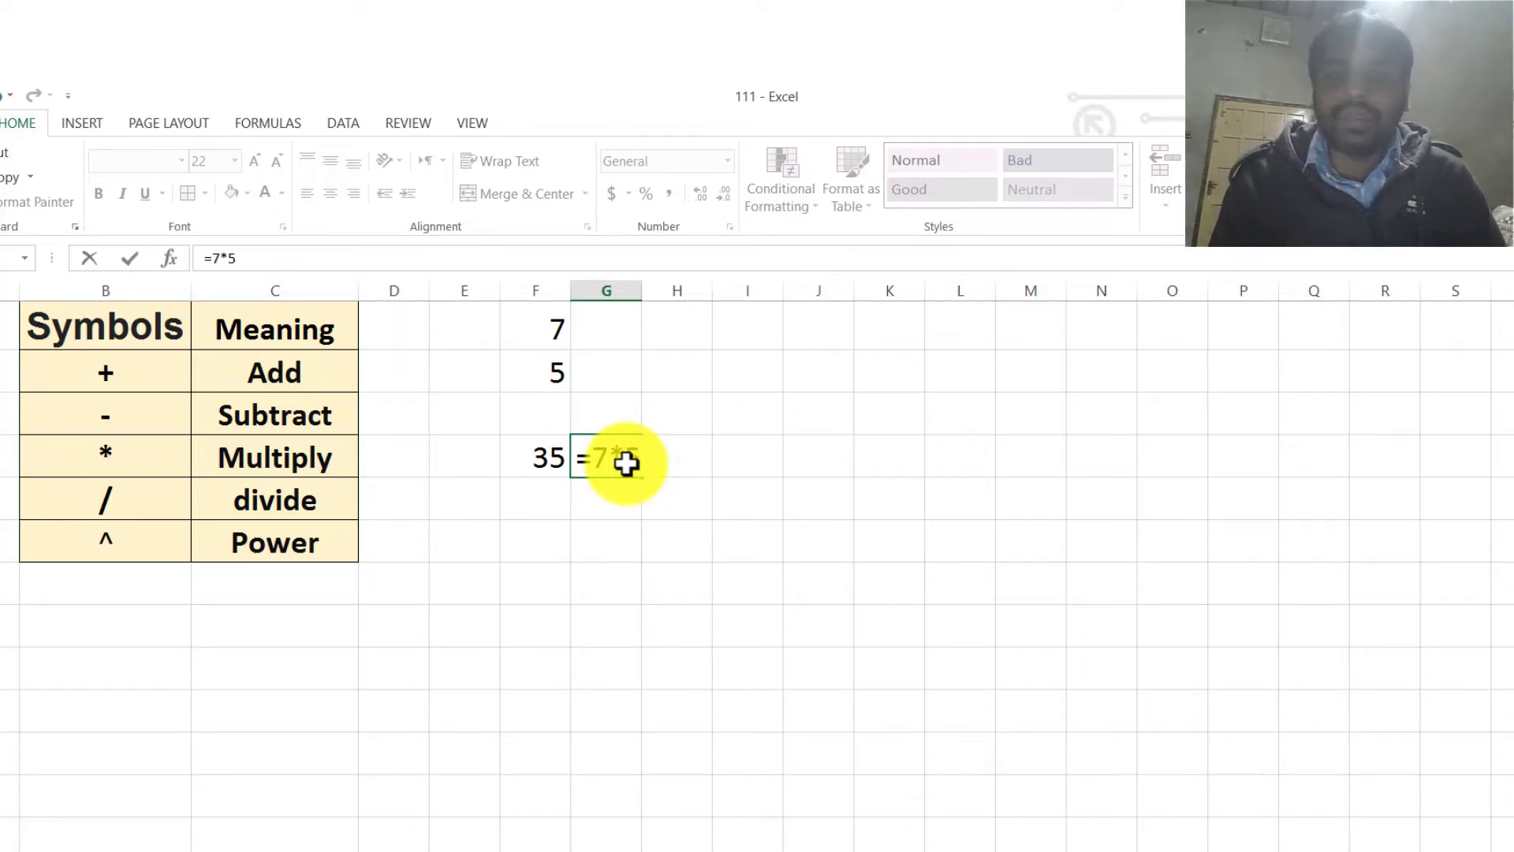
type("*5")
key("Return")
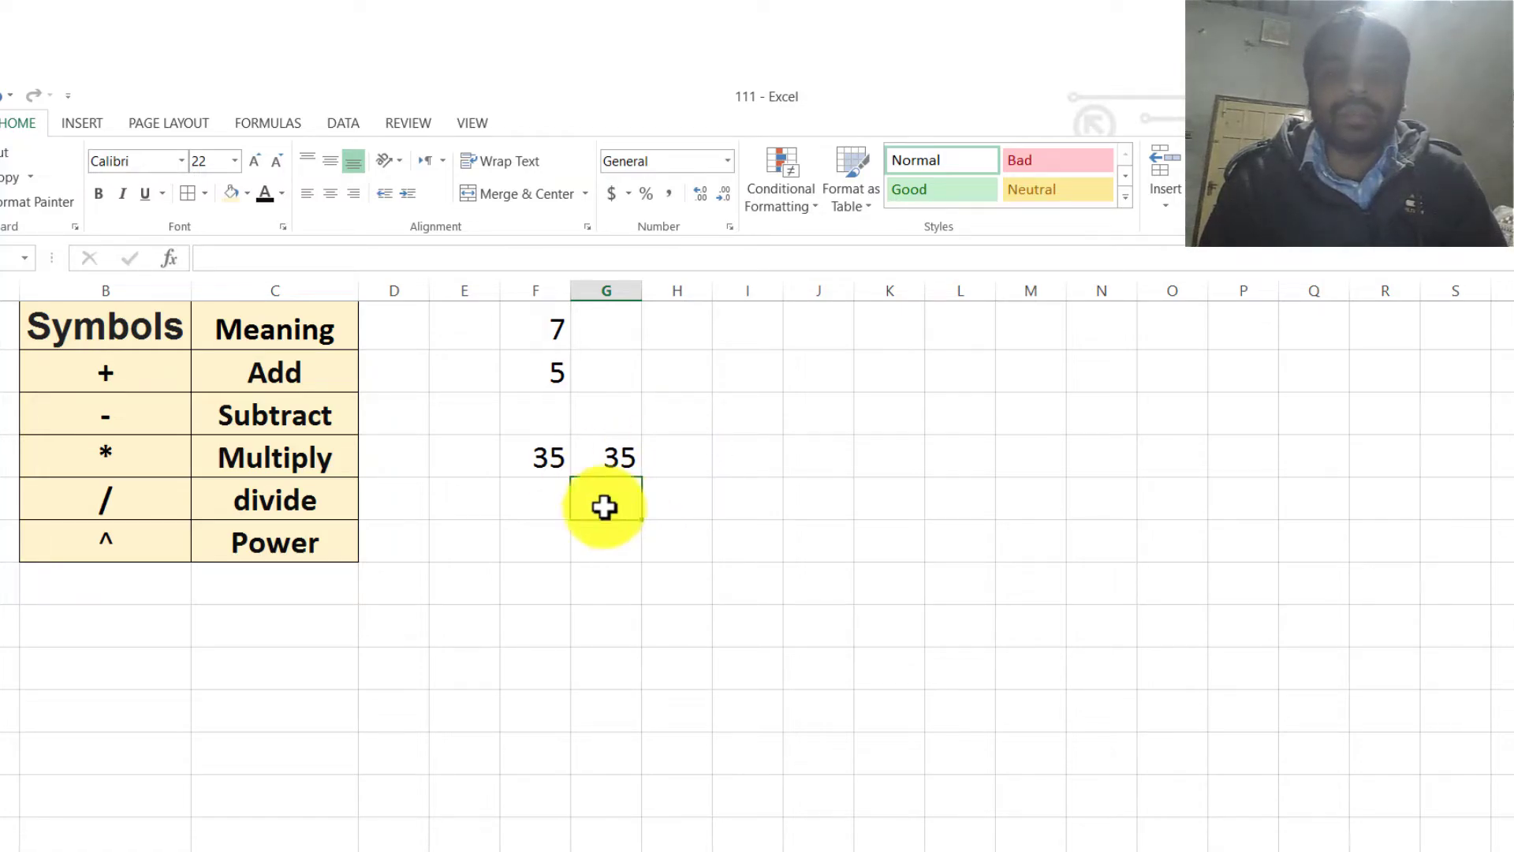
- Enter =F1/F2 in F4, giving 1.4
left_click(553, 456)
type("=")
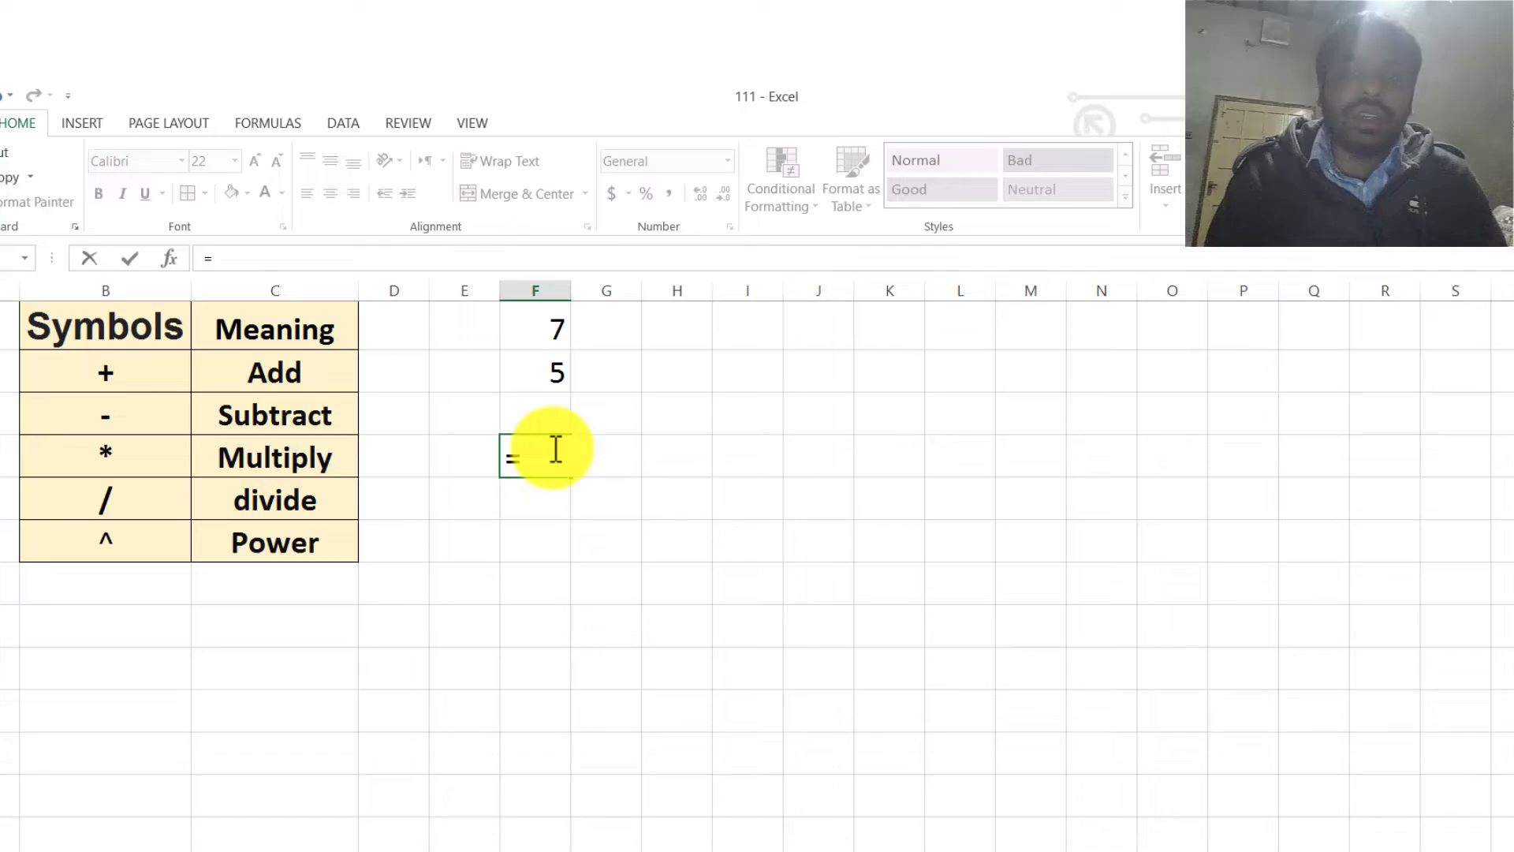
left_click(536, 327)
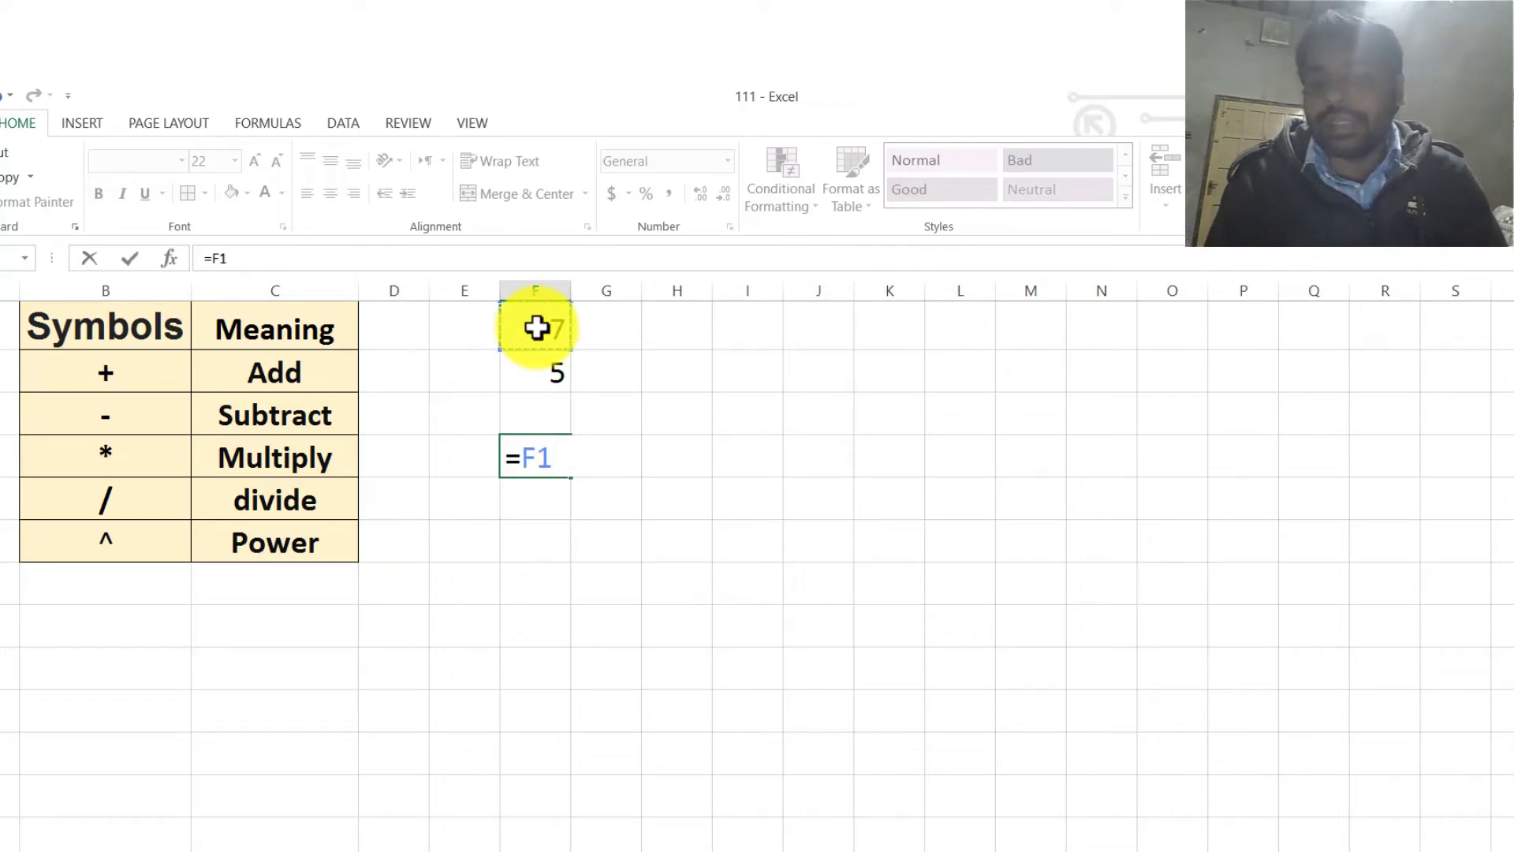
type("/")
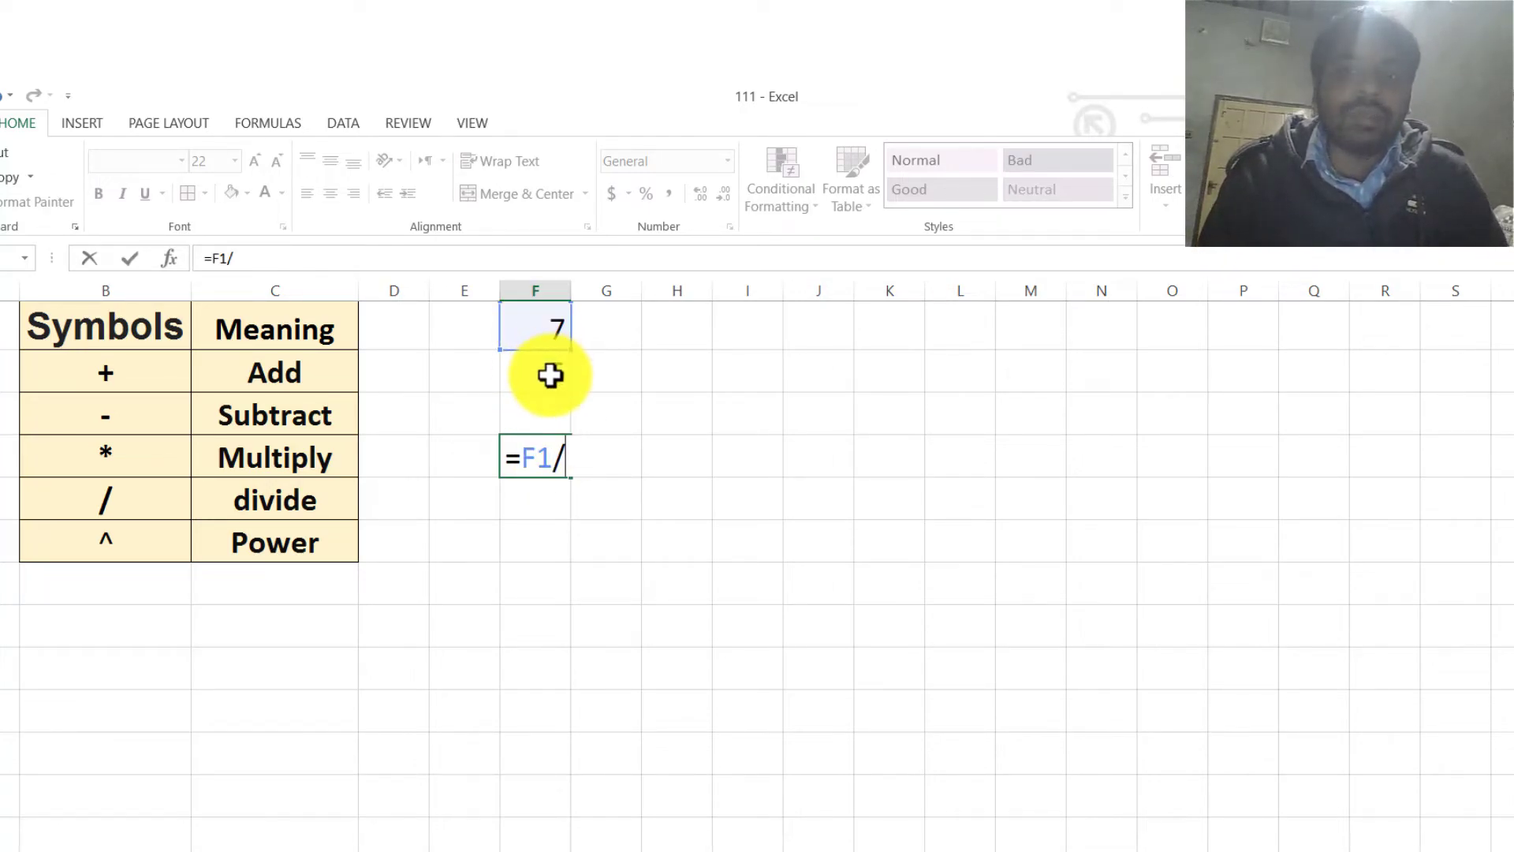
left_click(550, 376)
key("Return")
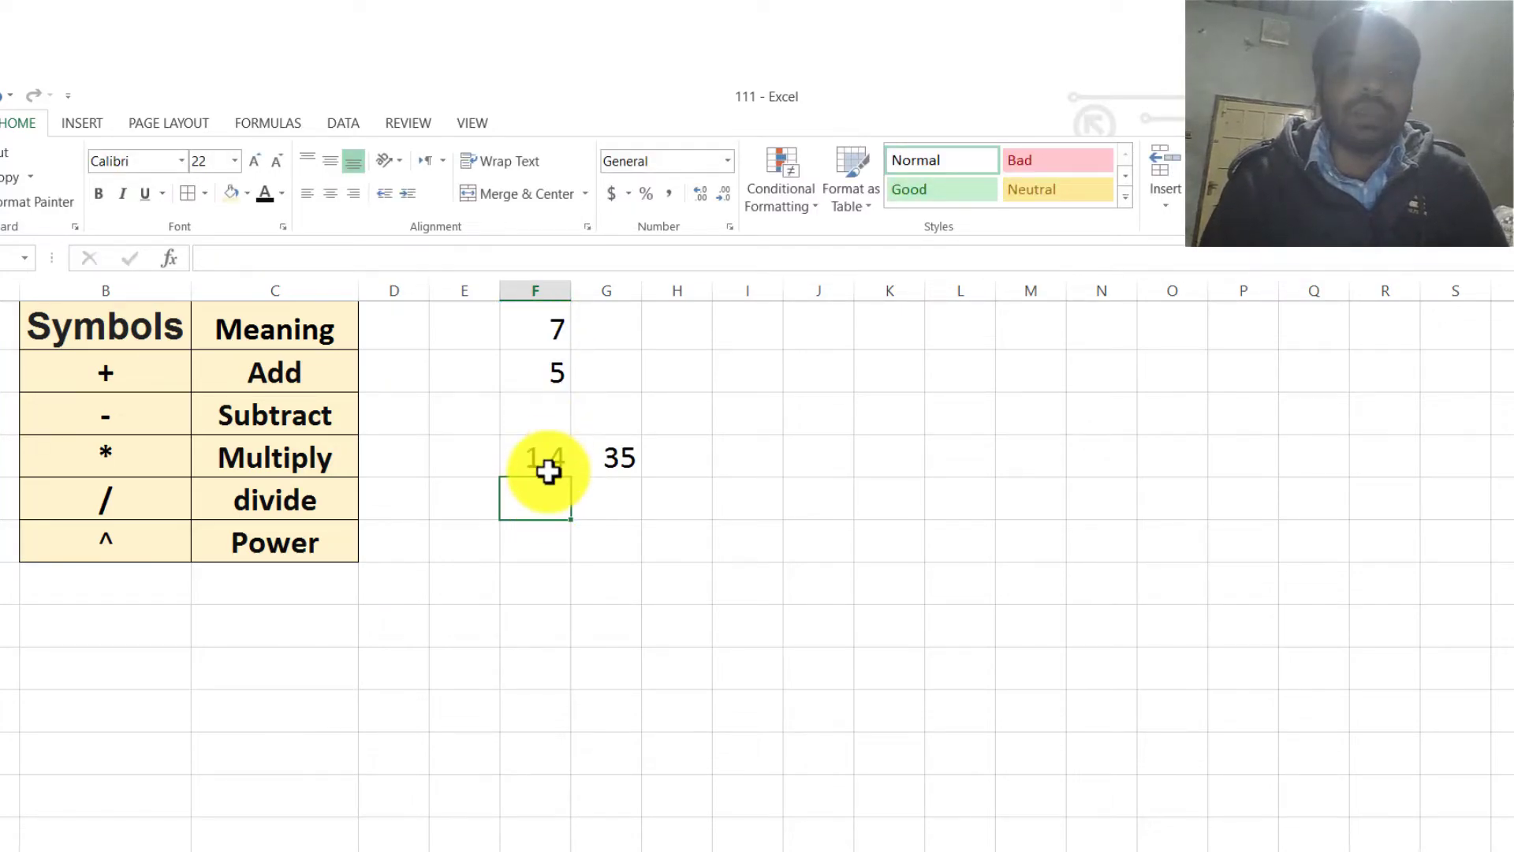
- Enter =7/5 in G4, giving 1.4
left_click(609, 454)
type("=")
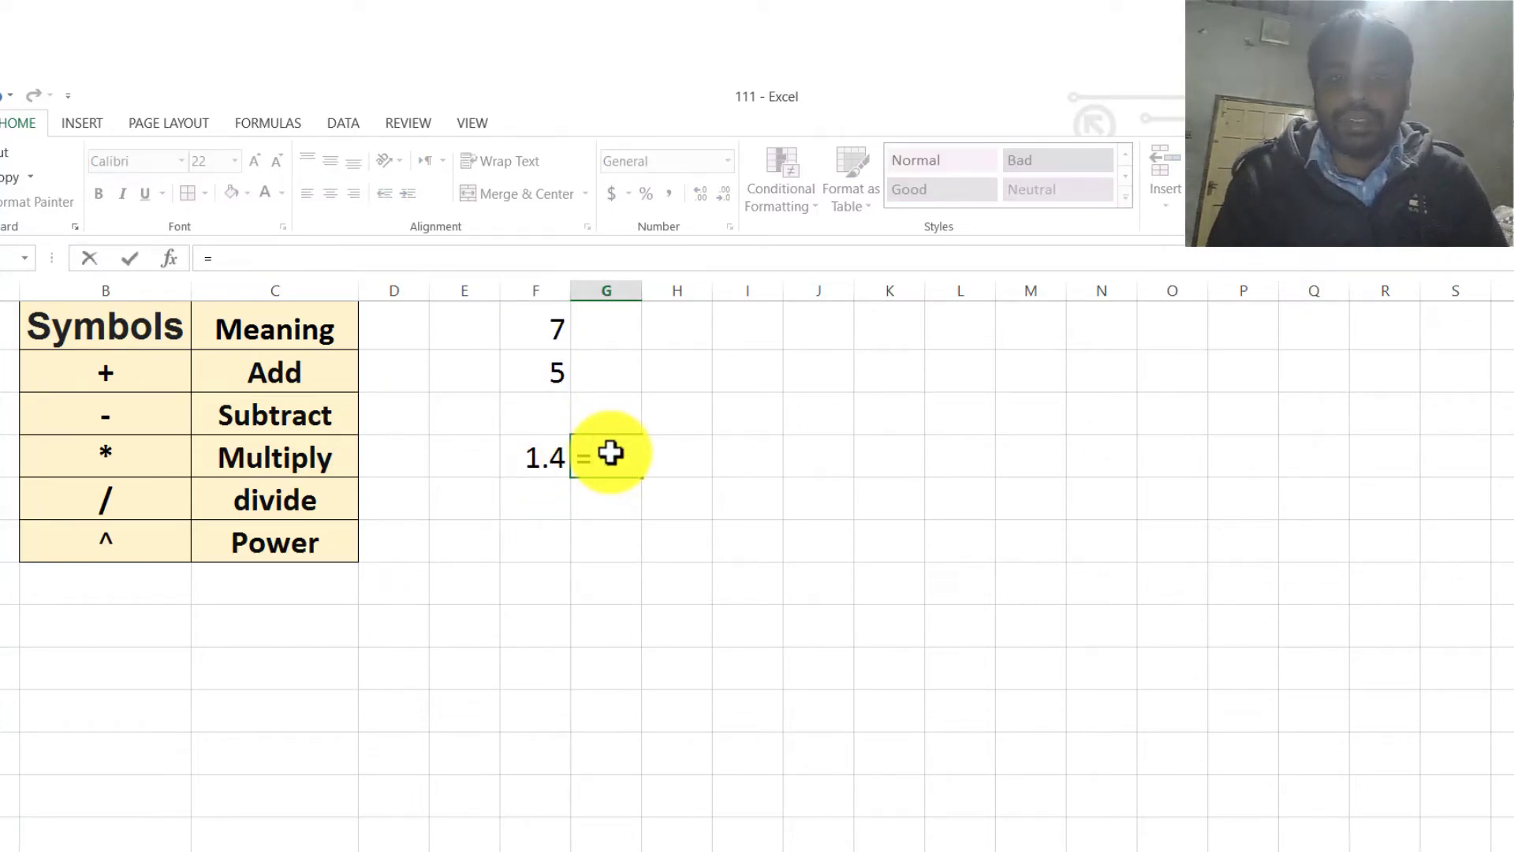
type("7")
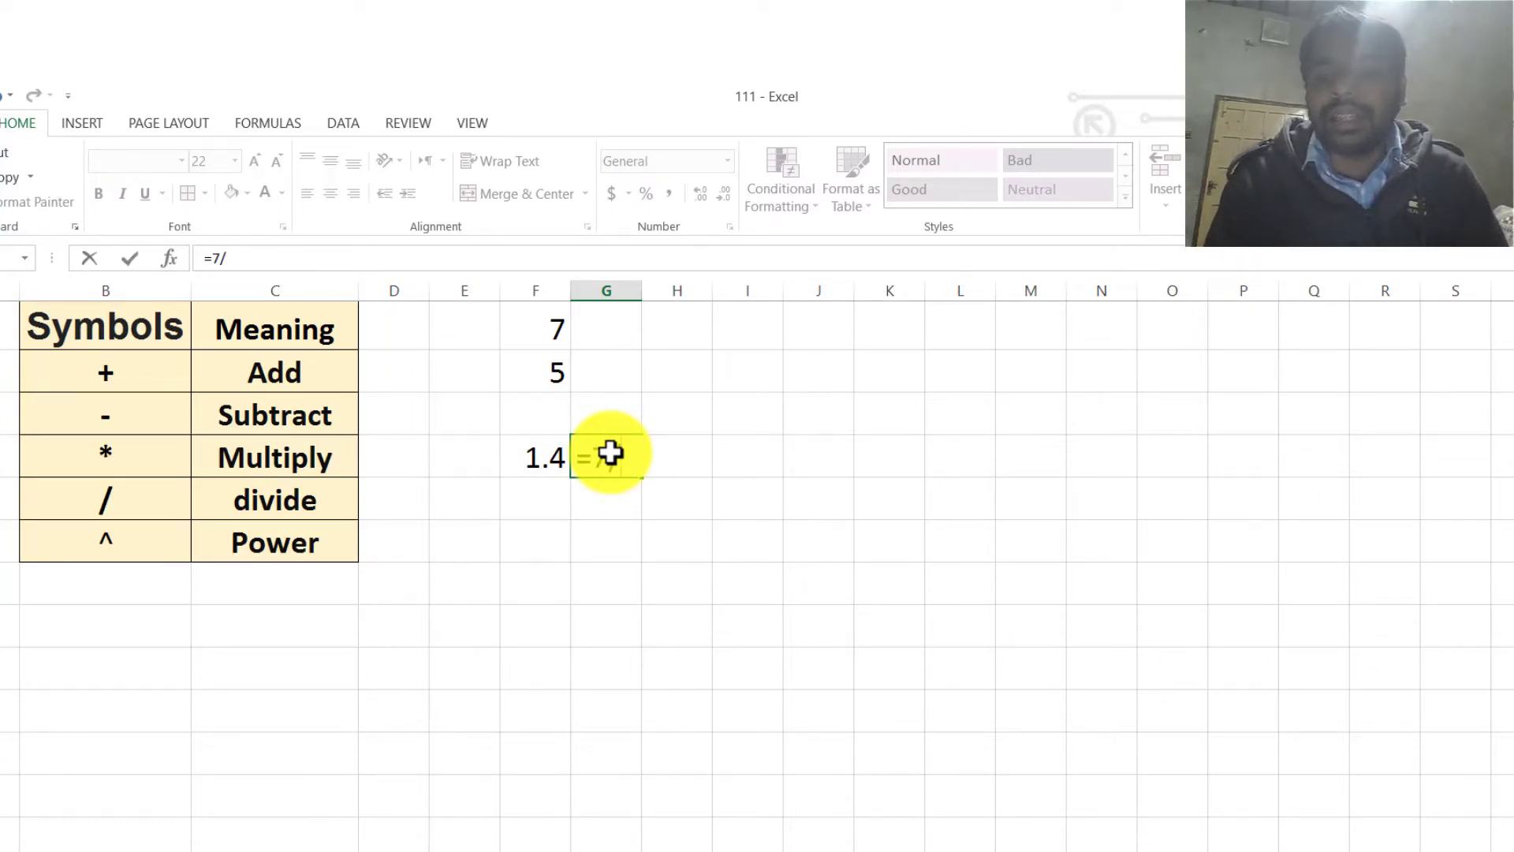
type("/5")
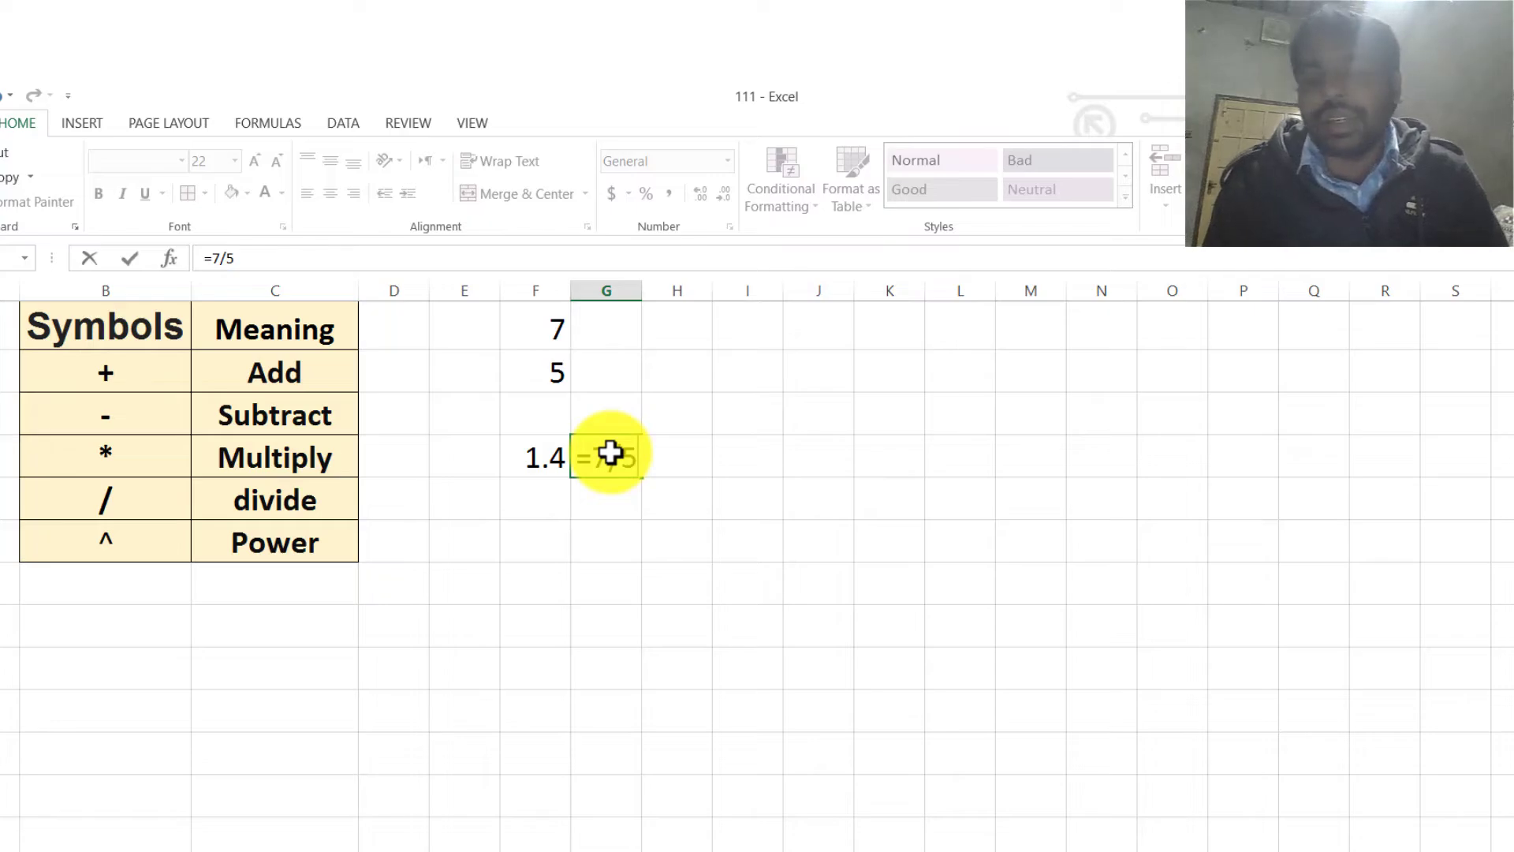
key("Return")
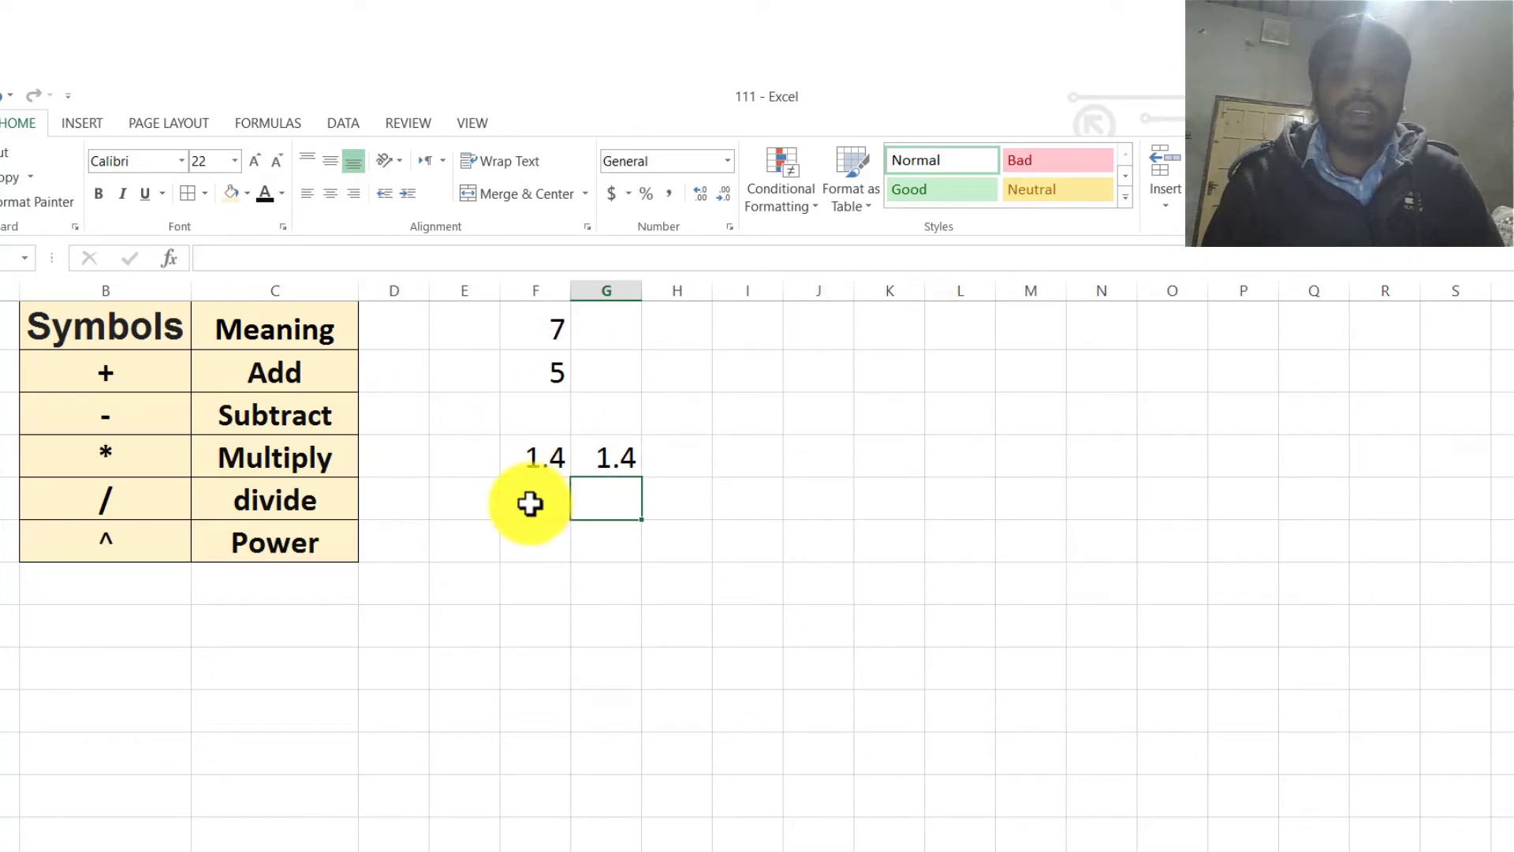
- Clear the division results from F4 and G4
left_click(555, 467)
key("ctrl+z")
key("ctrl+z")
key("ctrl+z")
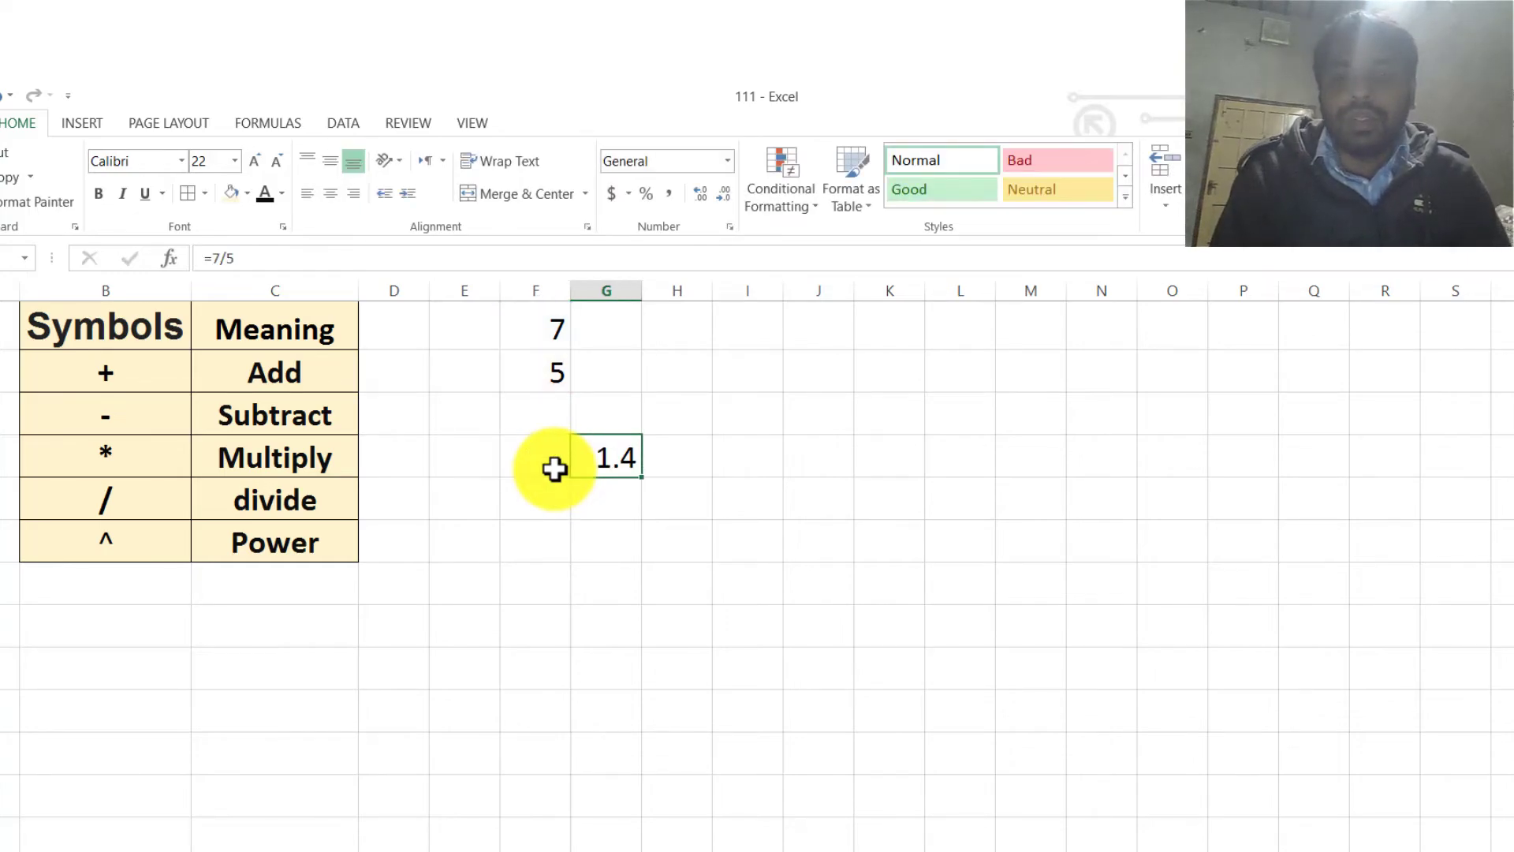
key("Up")
key("Up")
key("Up")
key("Up")
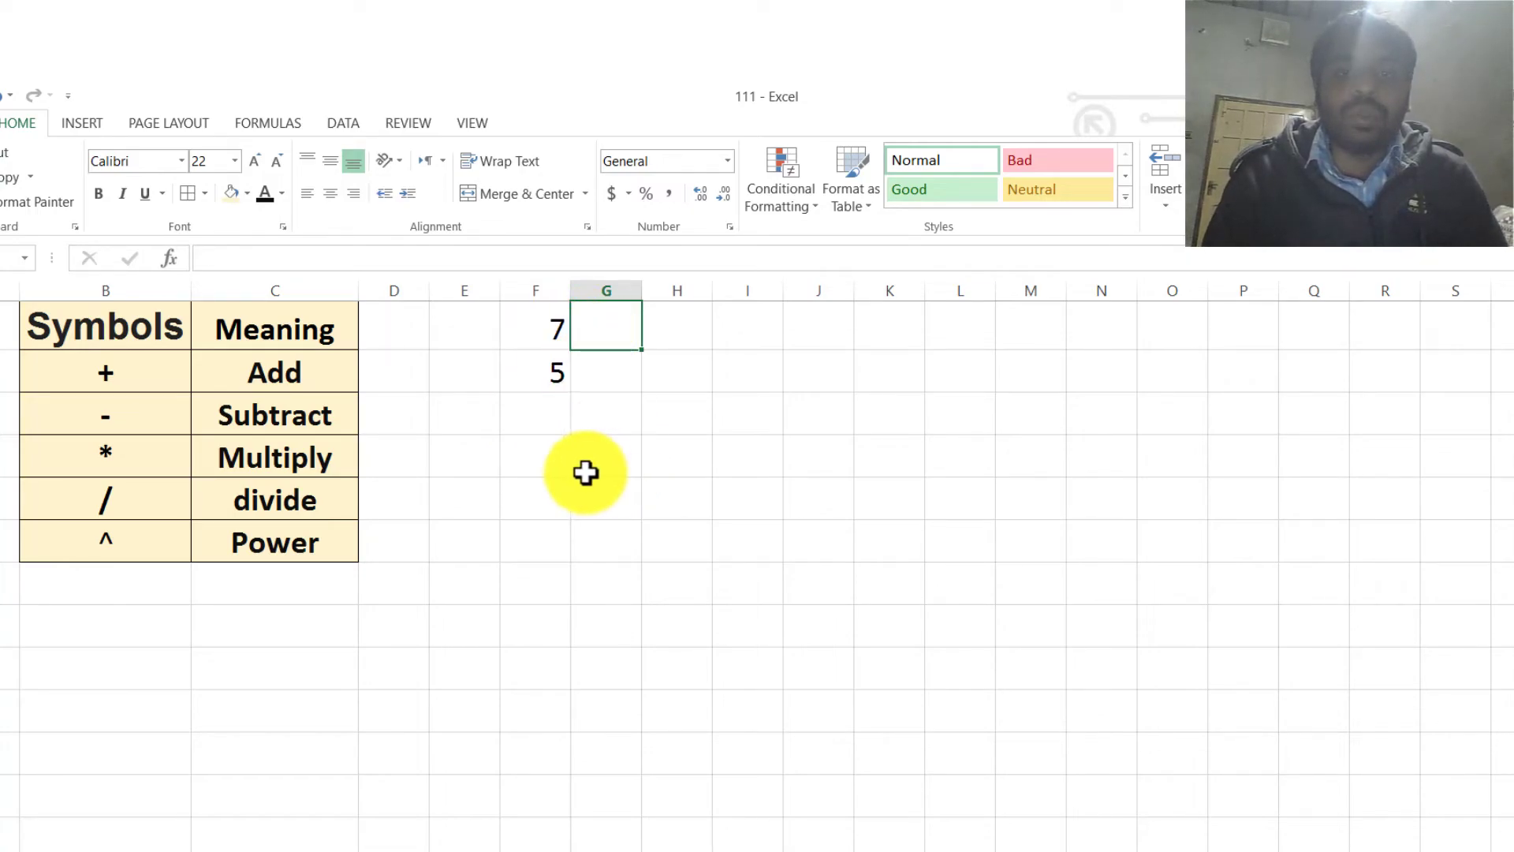
- Enter =F1^2 in F4 so it shows 49
left_click(543, 464)
type("=")
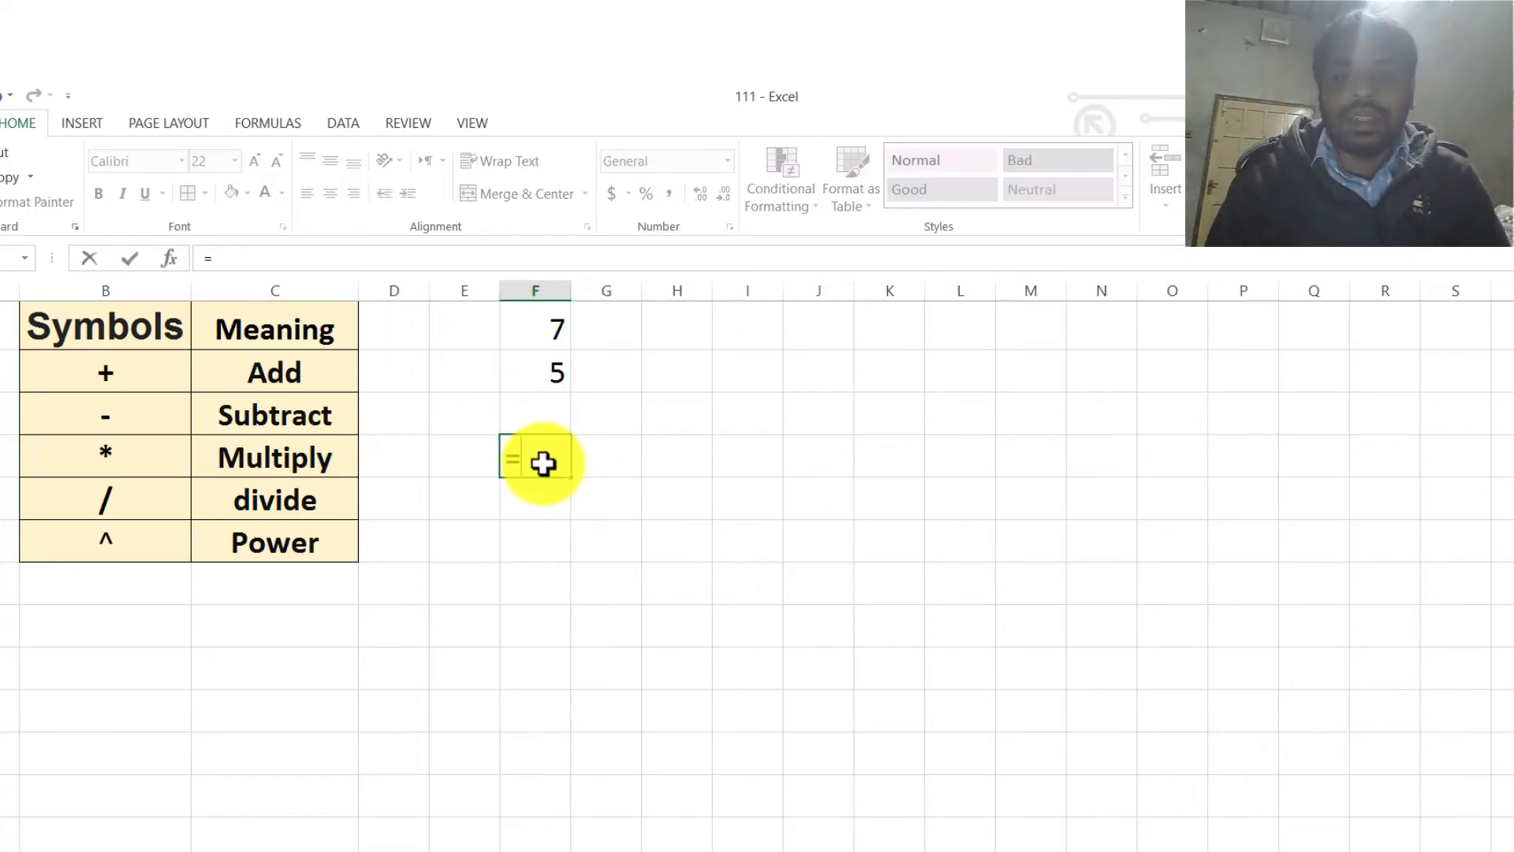
left_click(557, 326)
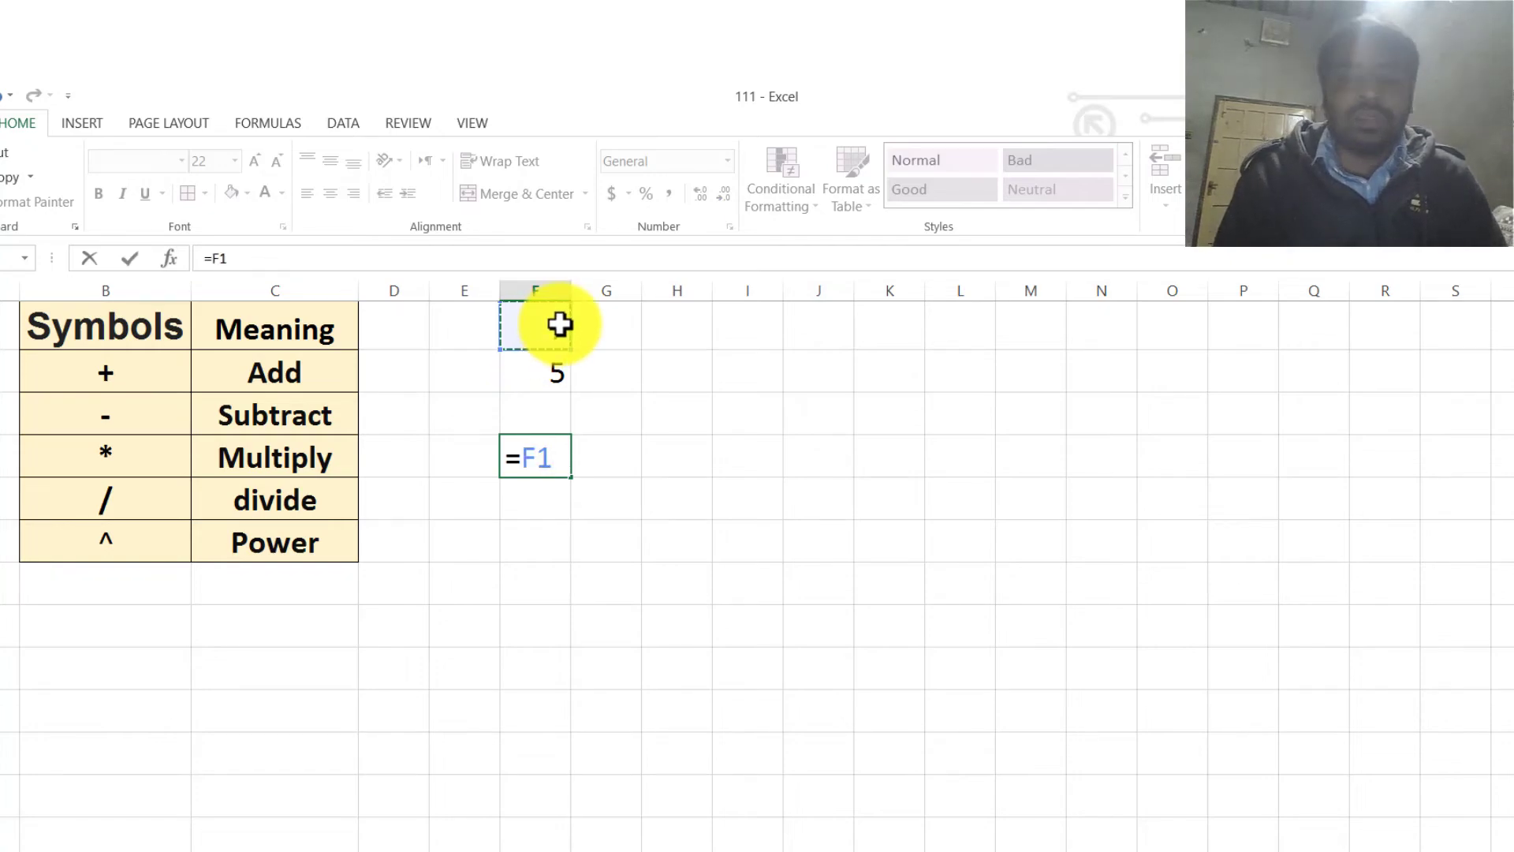
type("^")
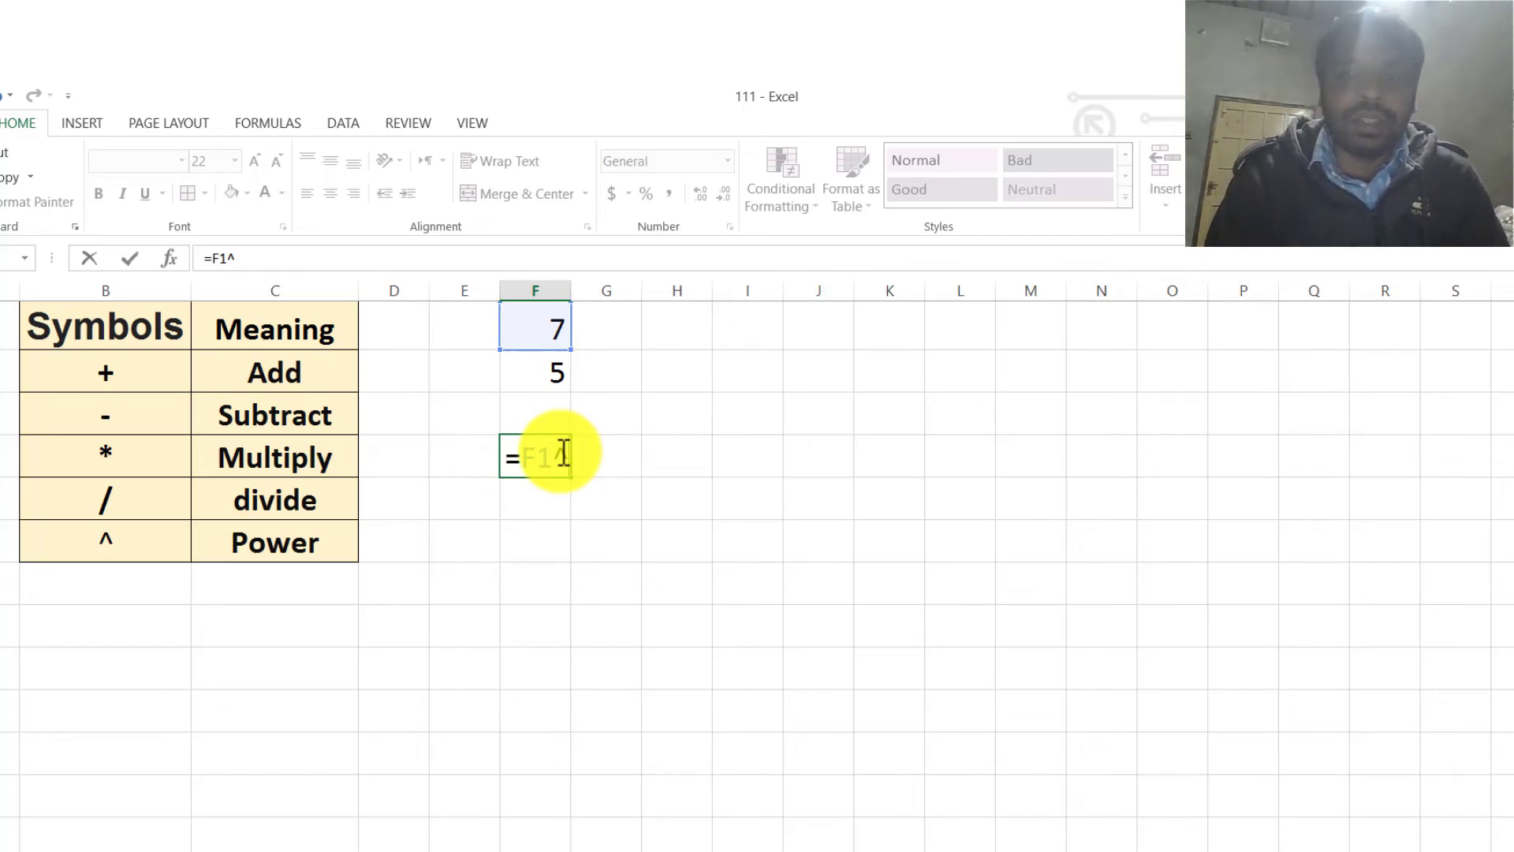
type("2")
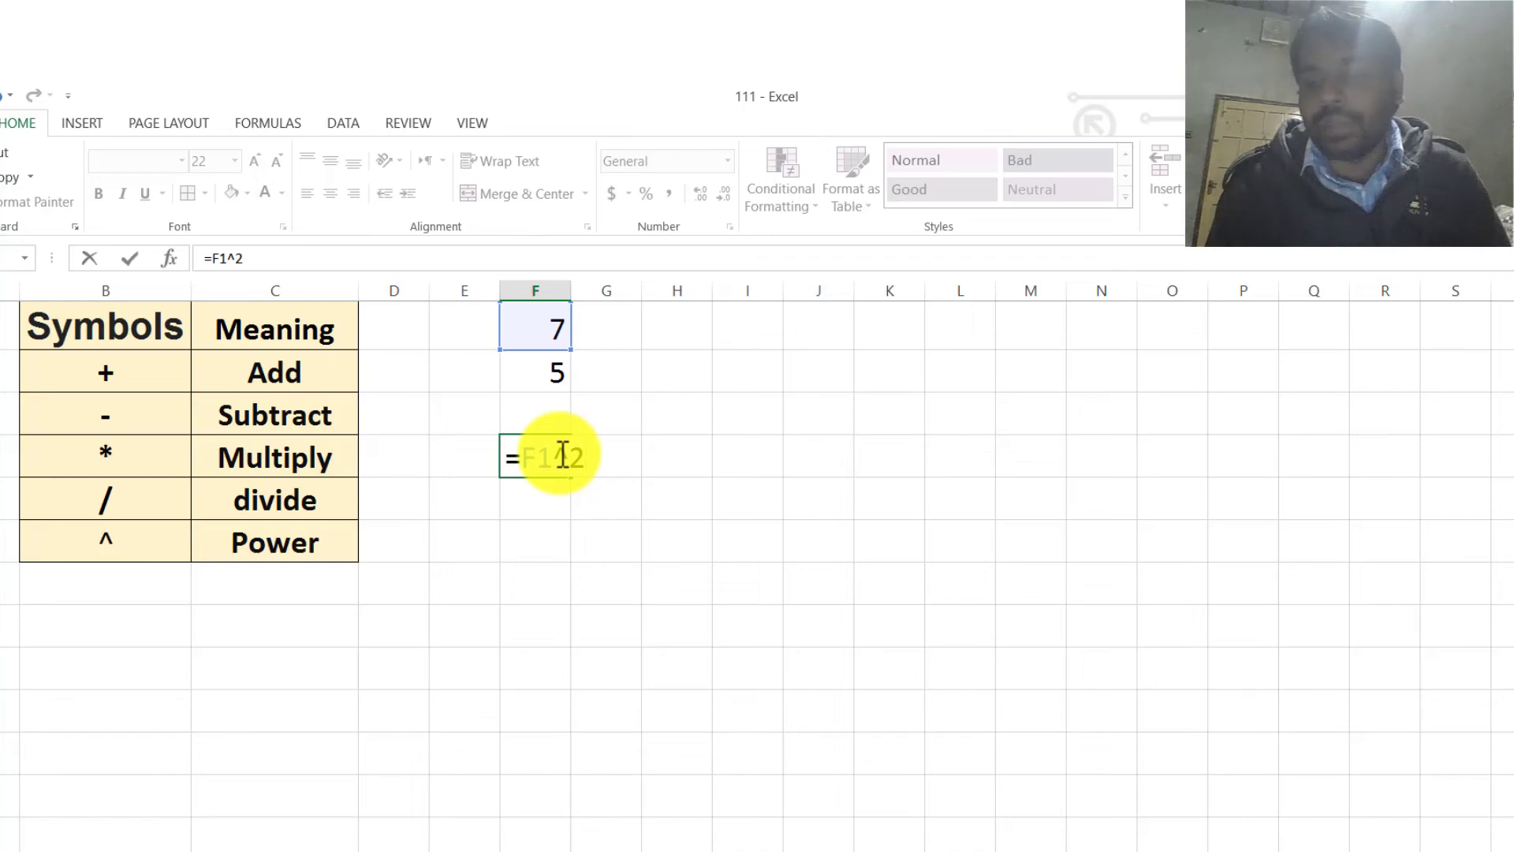
key("Return")
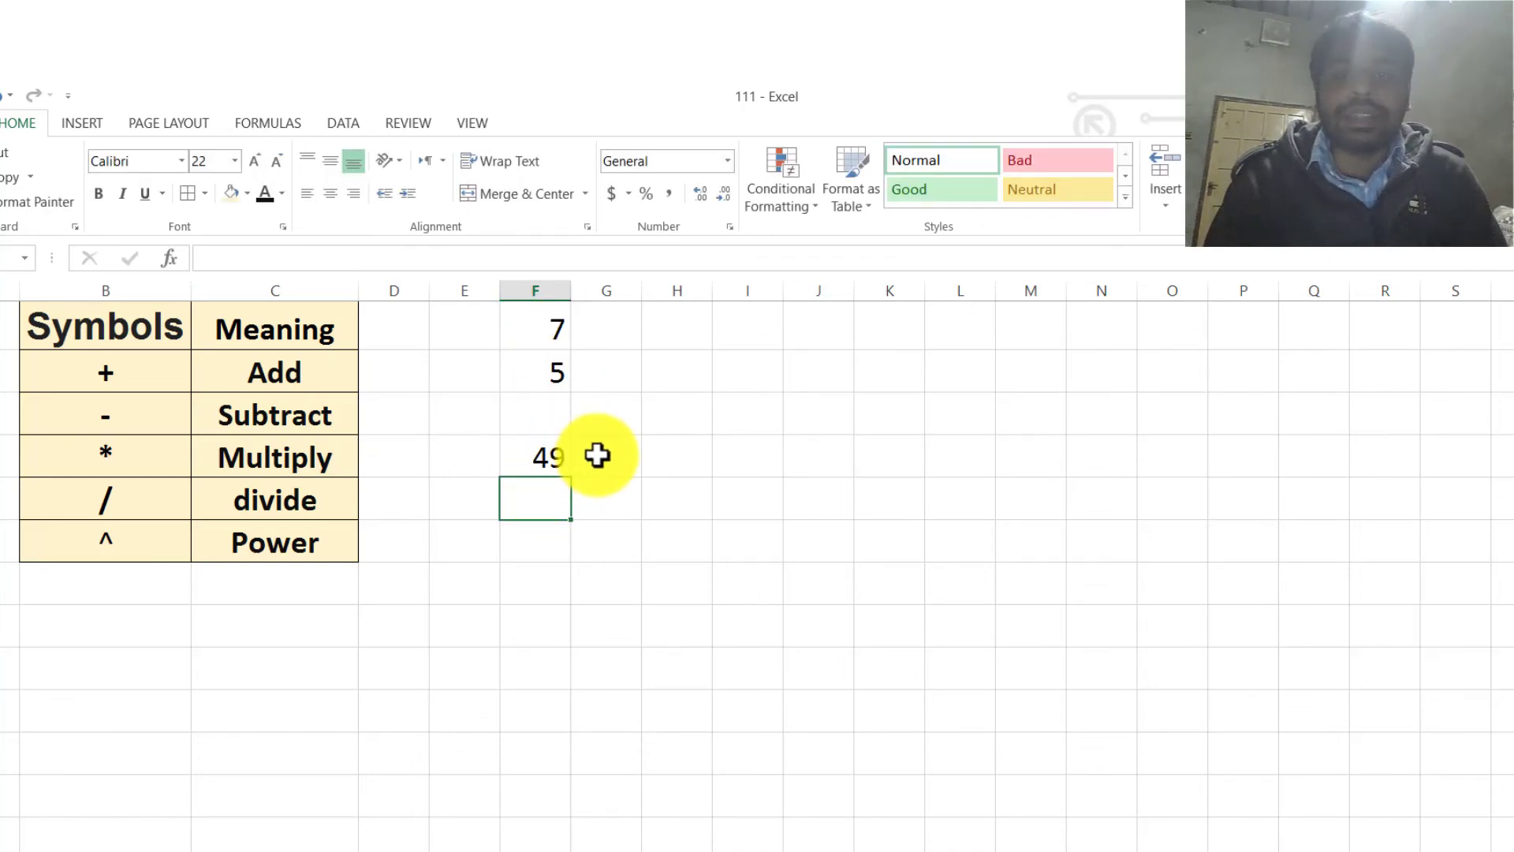
- Enter =7*7 in G4 so it also shows 49
left_click(598, 455)
type("=")
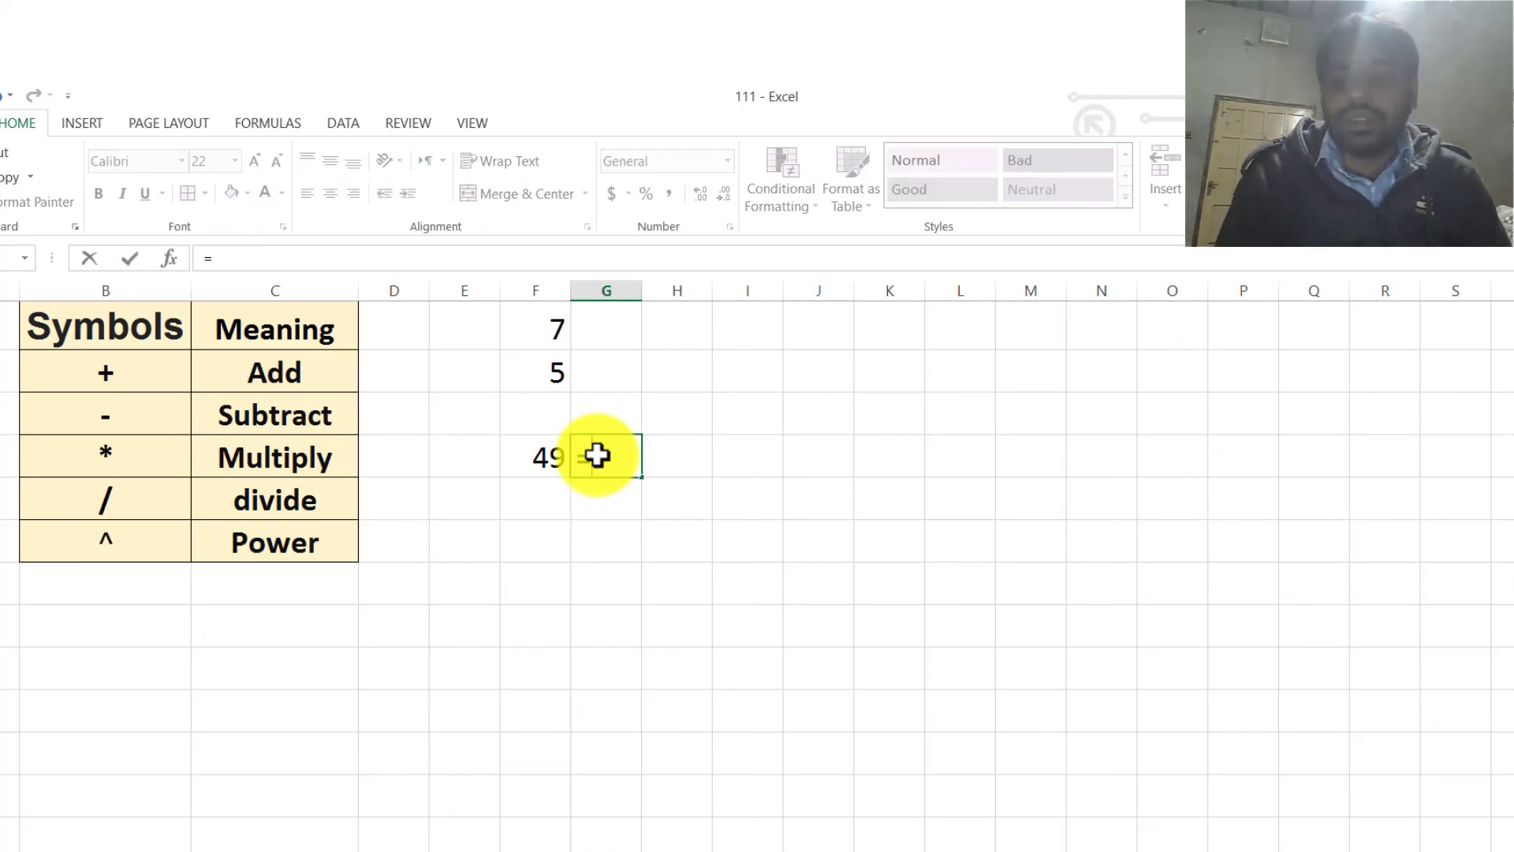
type("7*7")
key("Return")
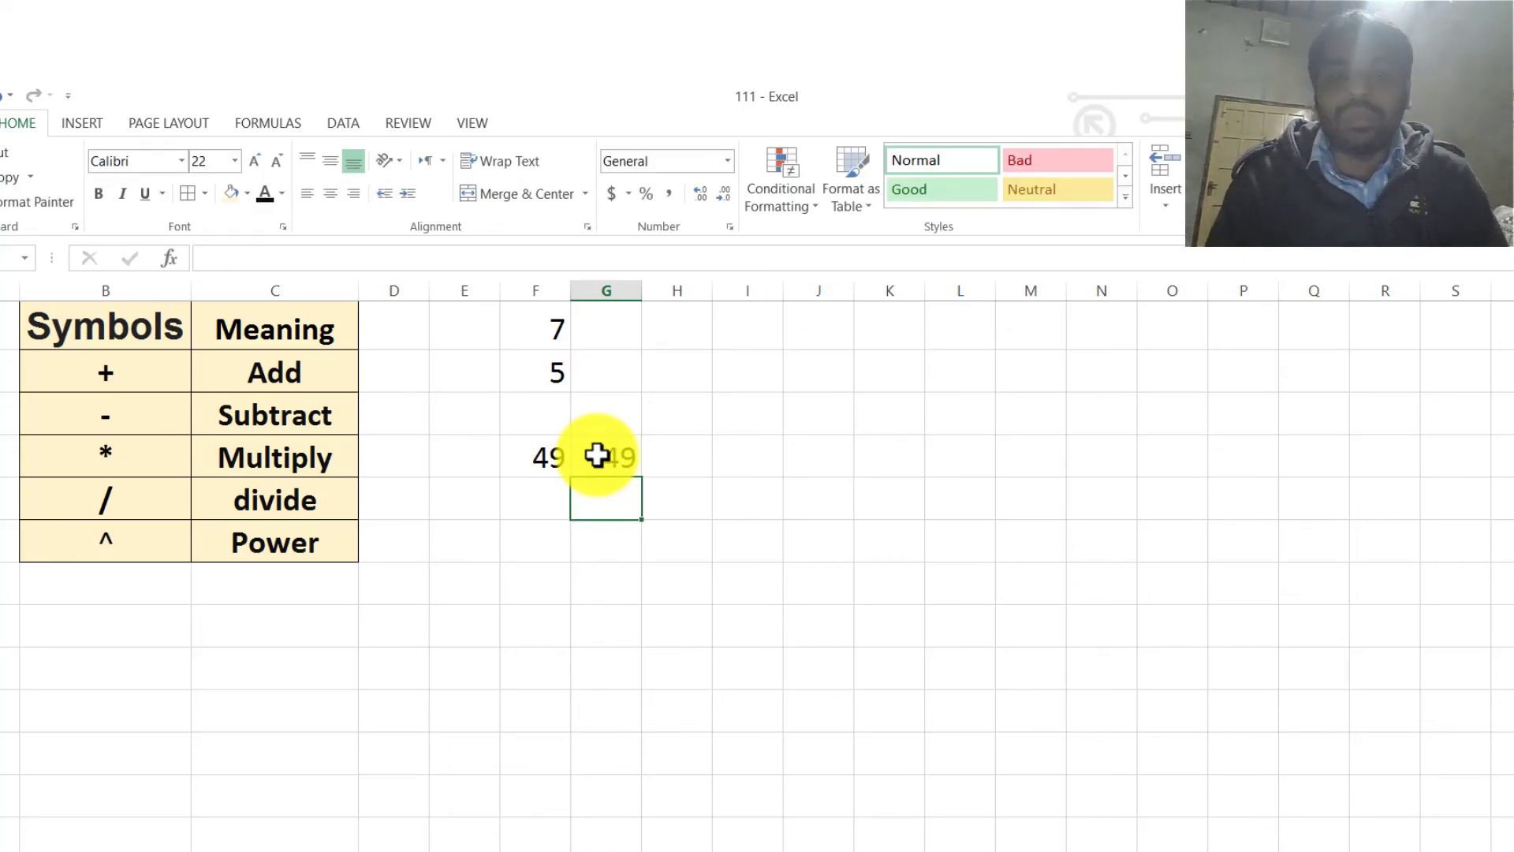